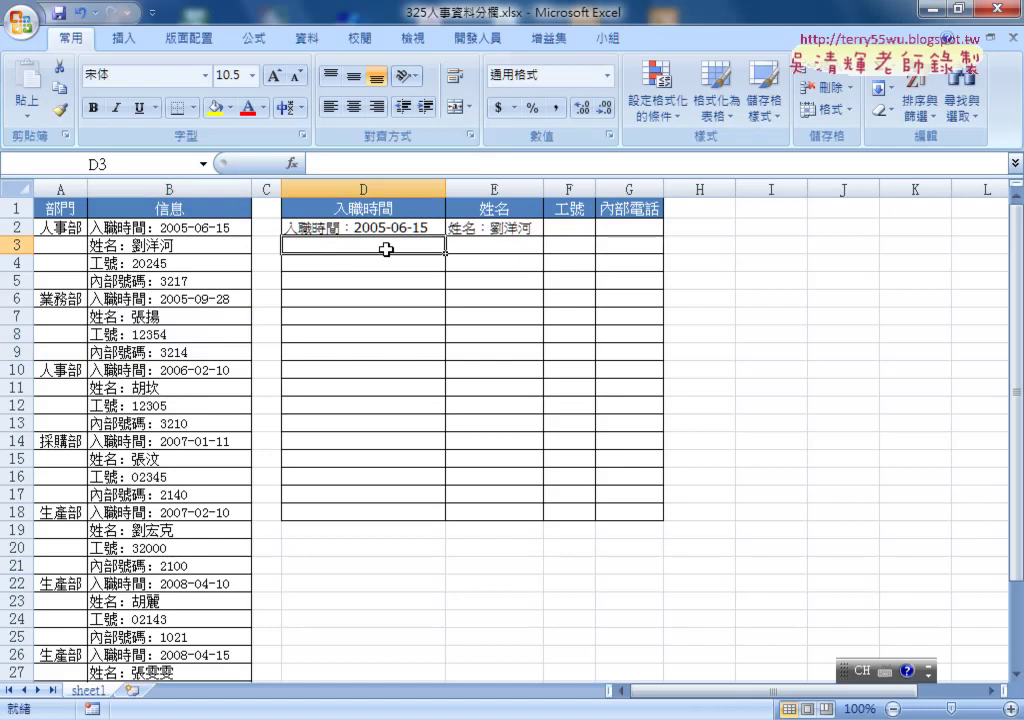
- Open the Select Arguments dialog for D2's =INDEX(B2:B33,1,1) formula
{"action": "left_click_drag", "start_coordinate": [341, 269], "coordinate": [622, 258]}
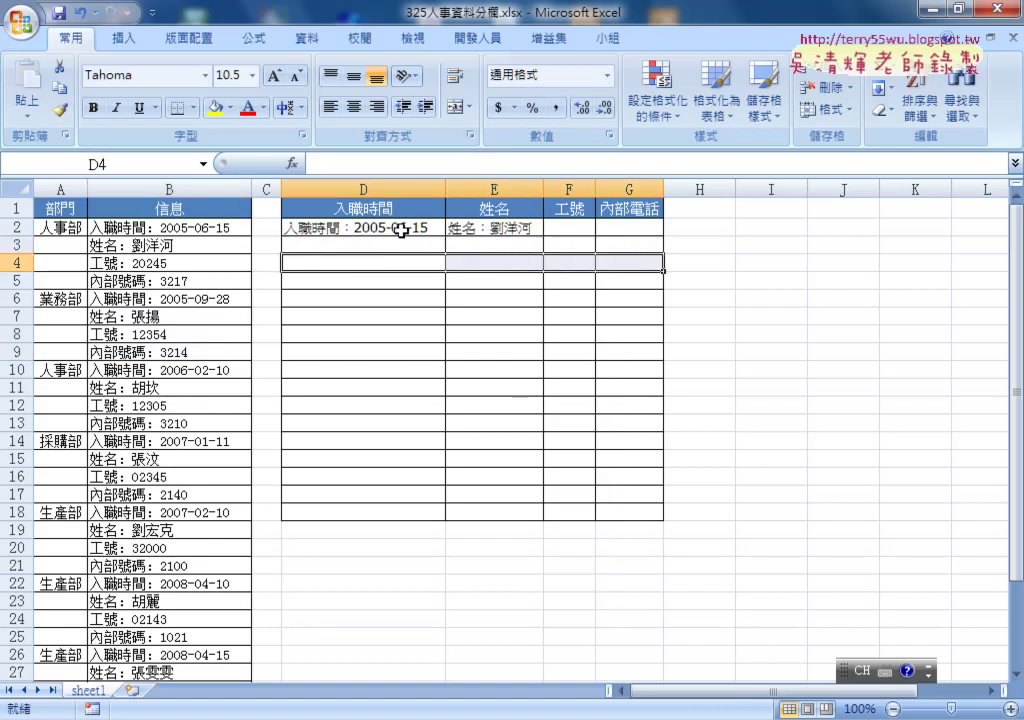
{"action": "left_click", "coordinate": [405, 228]}
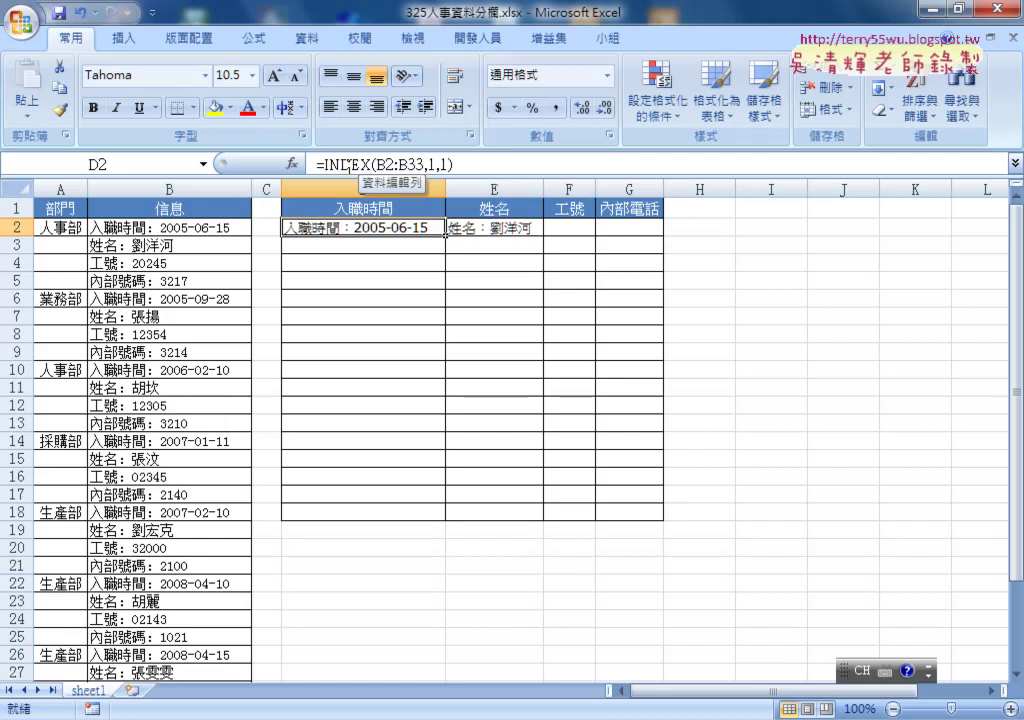
{"action": "left_click", "coordinate": [347, 165]}
{"action": "left_click", "coordinate": [292, 163]}
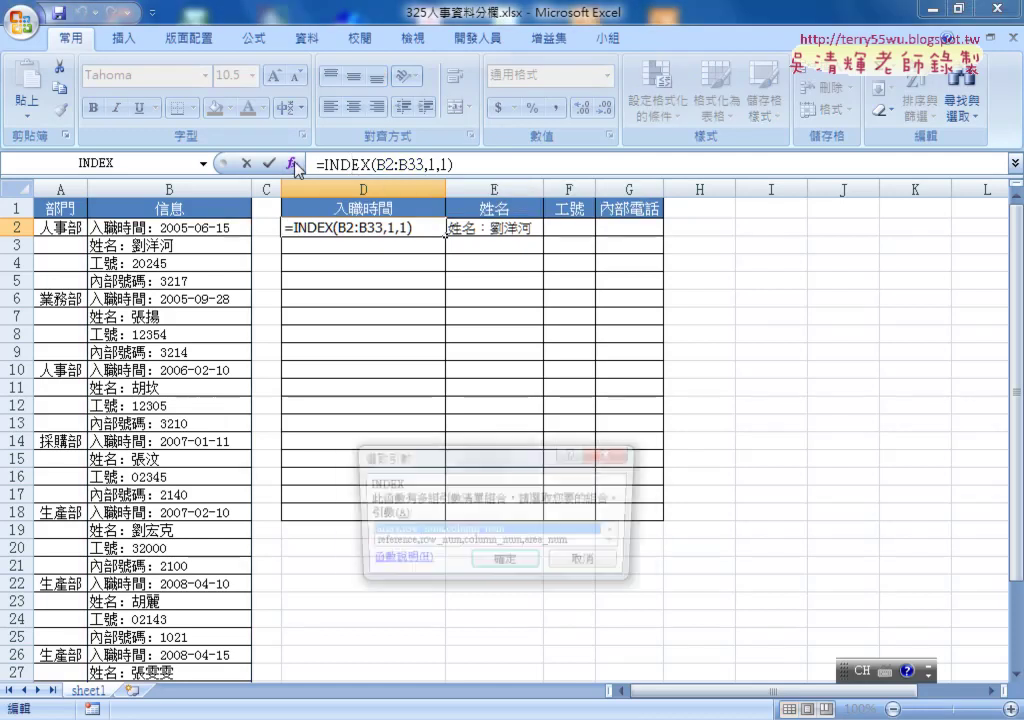
- Choose the array form, review the B2:B33, row 1, column 1 arguments, then close unchanged
{"action": "left_click", "coordinate": [505, 572]}
{"action": "mouse_move", "coordinate": [478, 383]}
{"action": "left_mouse_down"}
{"action": "mouse_move", "coordinate": [555, 235]}
{"action": "mouse_move", "coordinate": [510, 254]}
{"action": "left_mouse_up"}
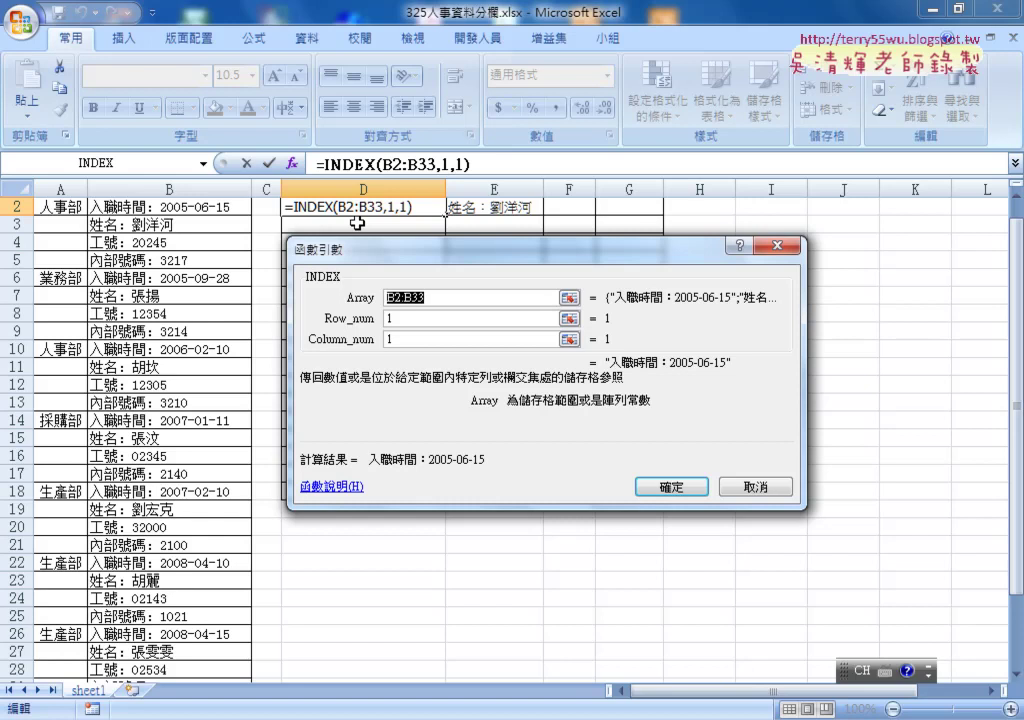
{"action": "double_click", "coordinate": [390, 320]}
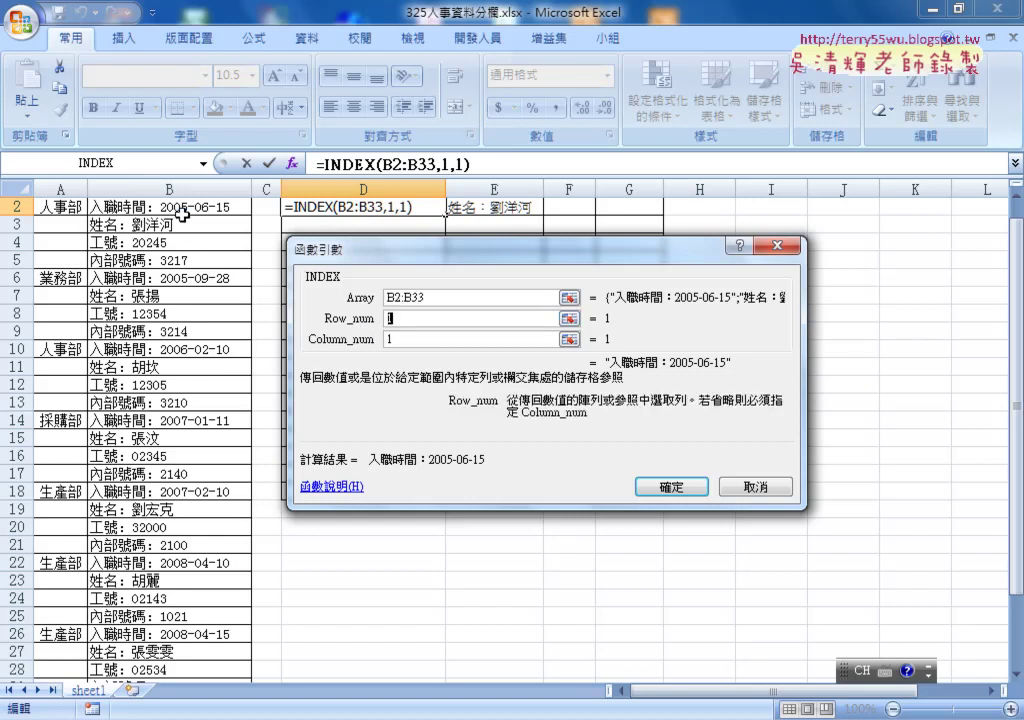
{"action": "double_click", "coordinate": [401, 340]}
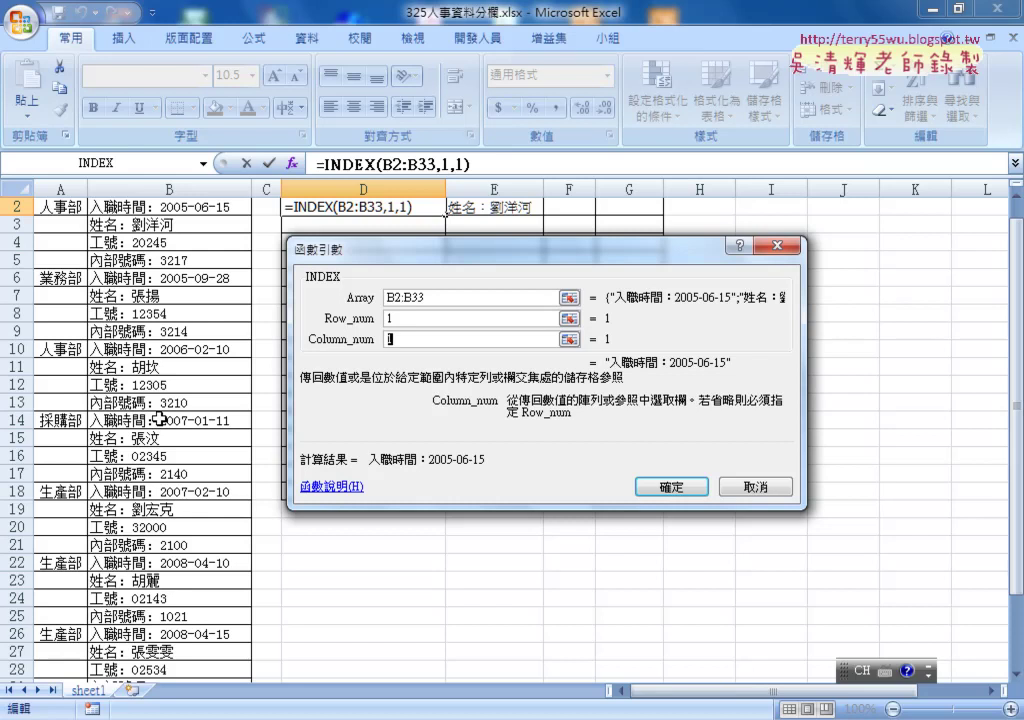
{"action": "double_click", "coordinate": [390, 319]}
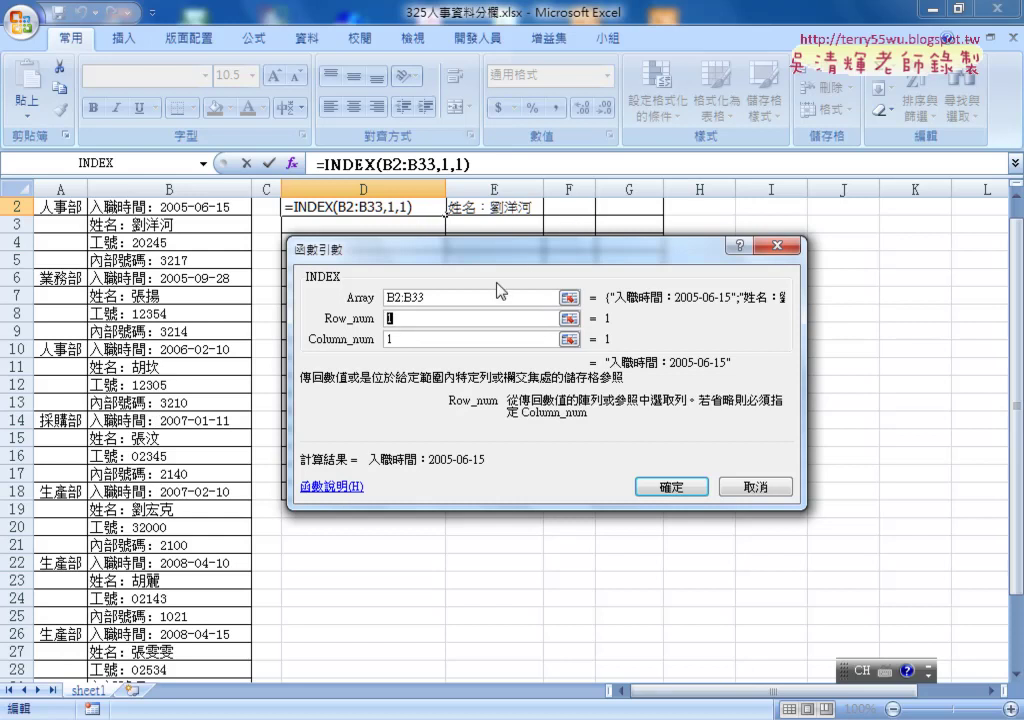
{"action": "left_click", "coordinate": [421, 318]}
{"action": "double_click", "coordinate": [411, 318]}
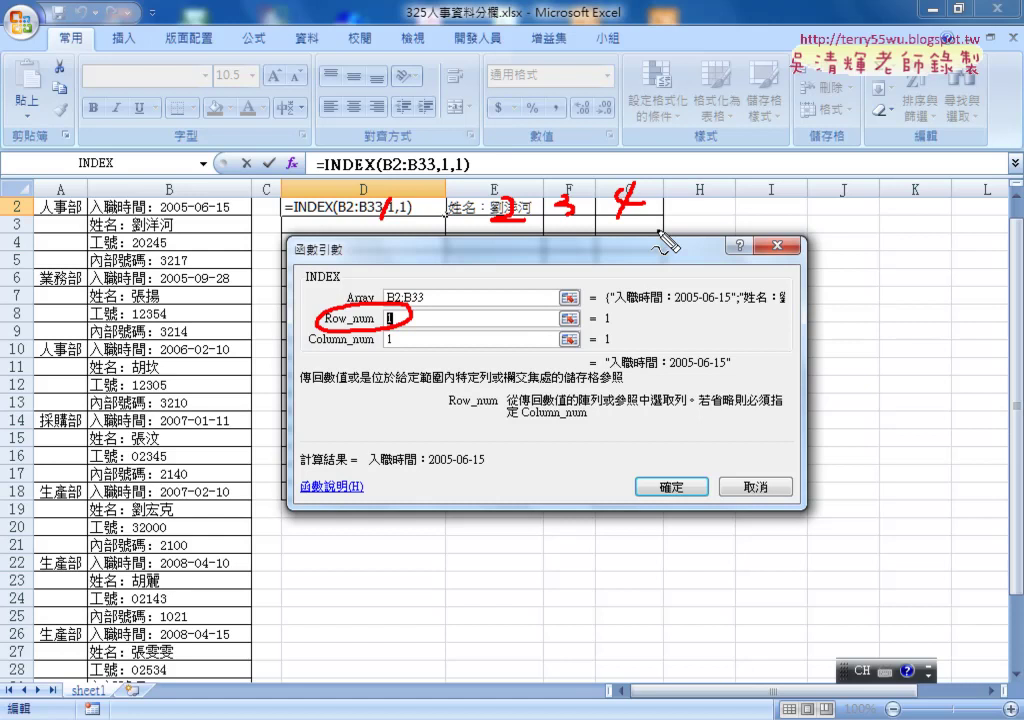
{"action": "key", "text": "Escape"}
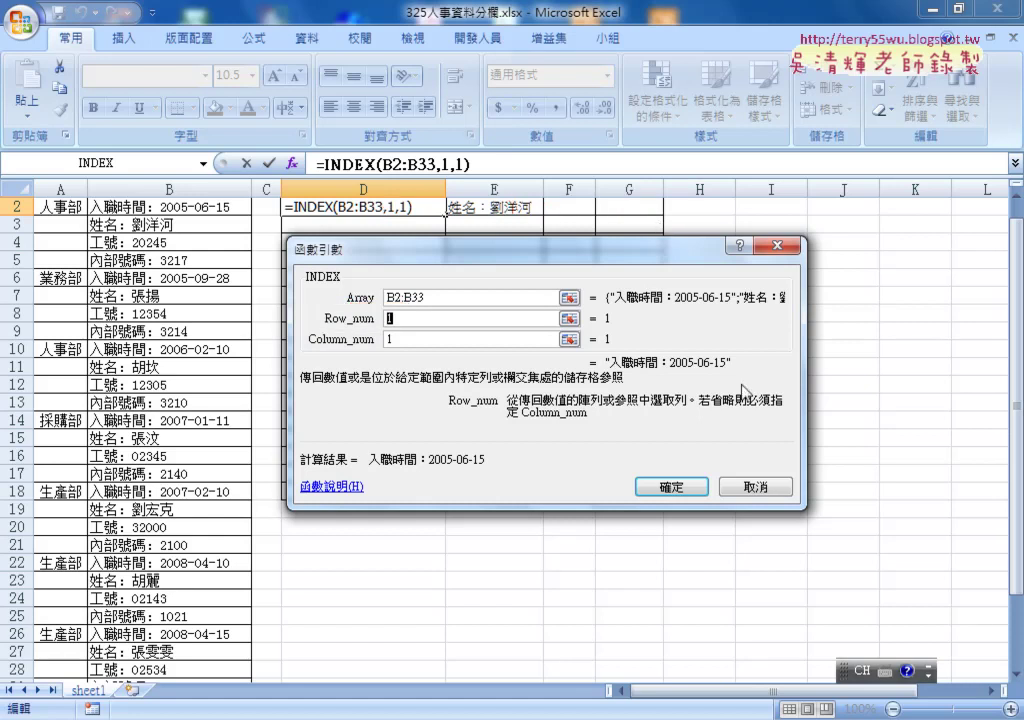
{"action": "key", "text": "Return"}
- Clear the contents of D2 and E2
{"action": "left_click_drag", "start_coordinate": [377, 208], "coordinate": [484, 207]}
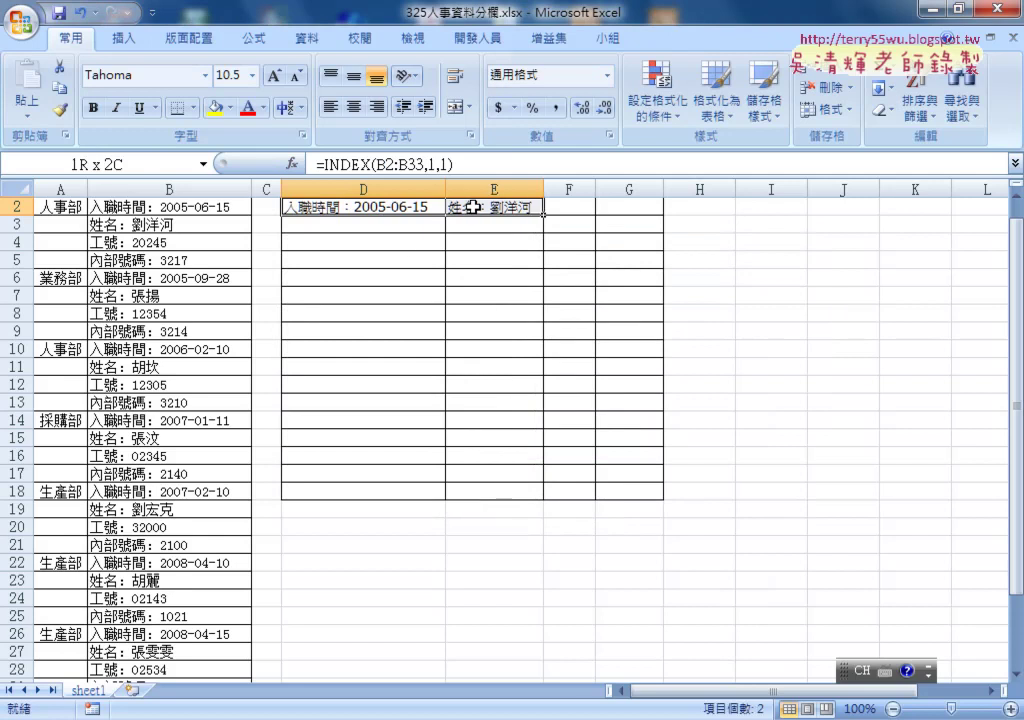
{"action": "key", "text": "Delete"}
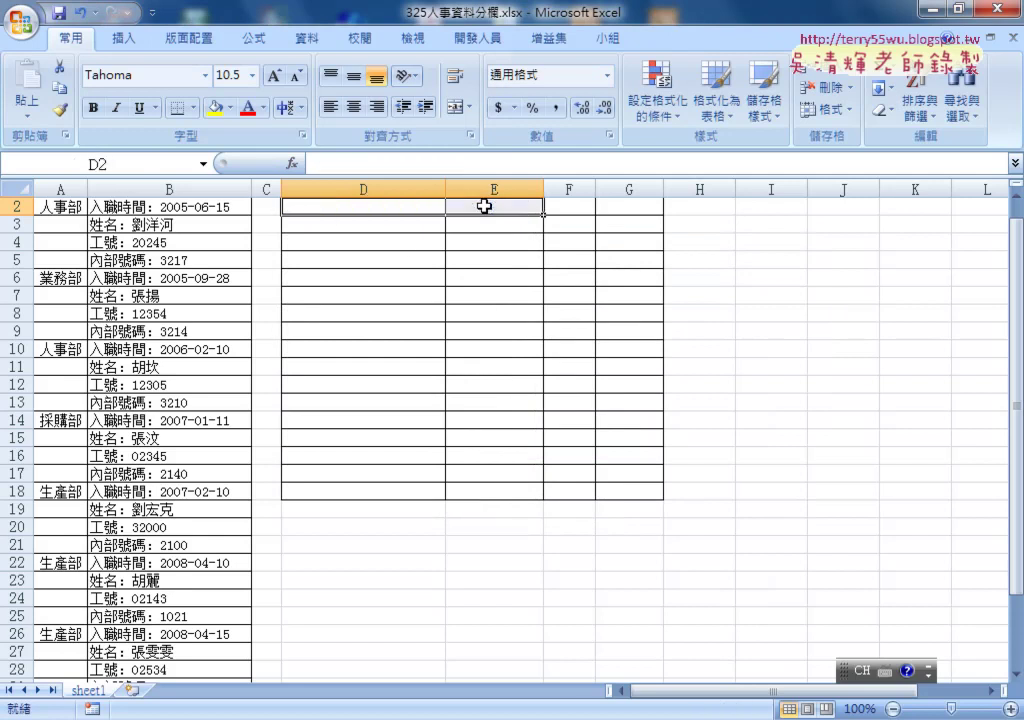
{"action": "scroll", "coordinate": [484, 206], "scroll_direction": "up", "scroll_amount": 1}
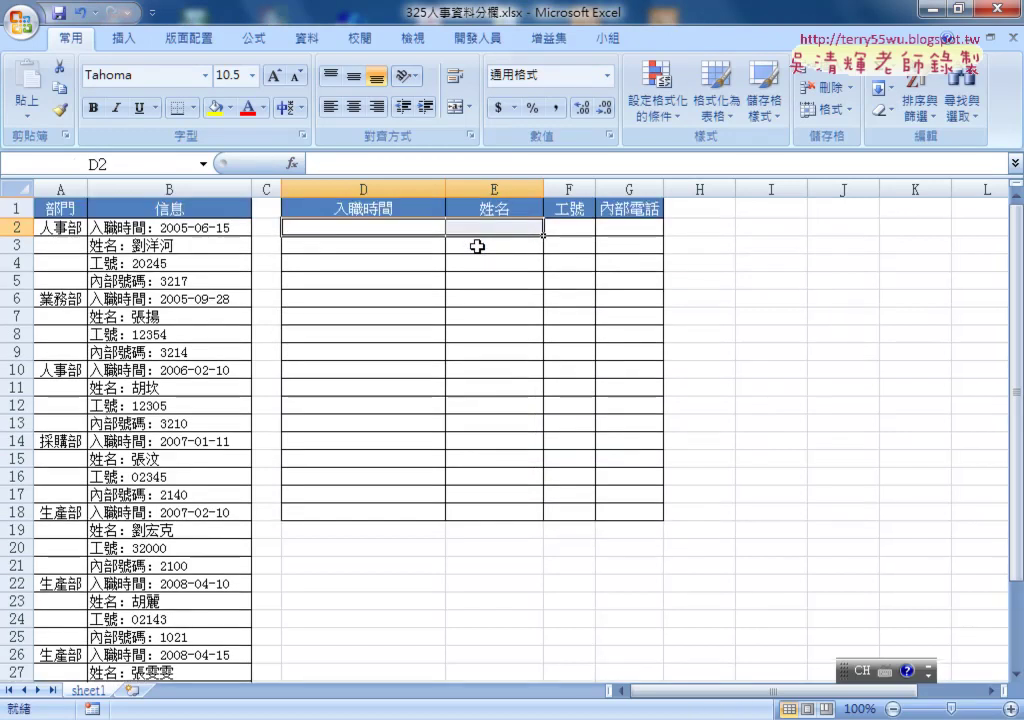
- Insert the Lookup & Reference function =COLUMN() with no reference into D2
{"action": "left_click", "coordinate": [399, 229]}
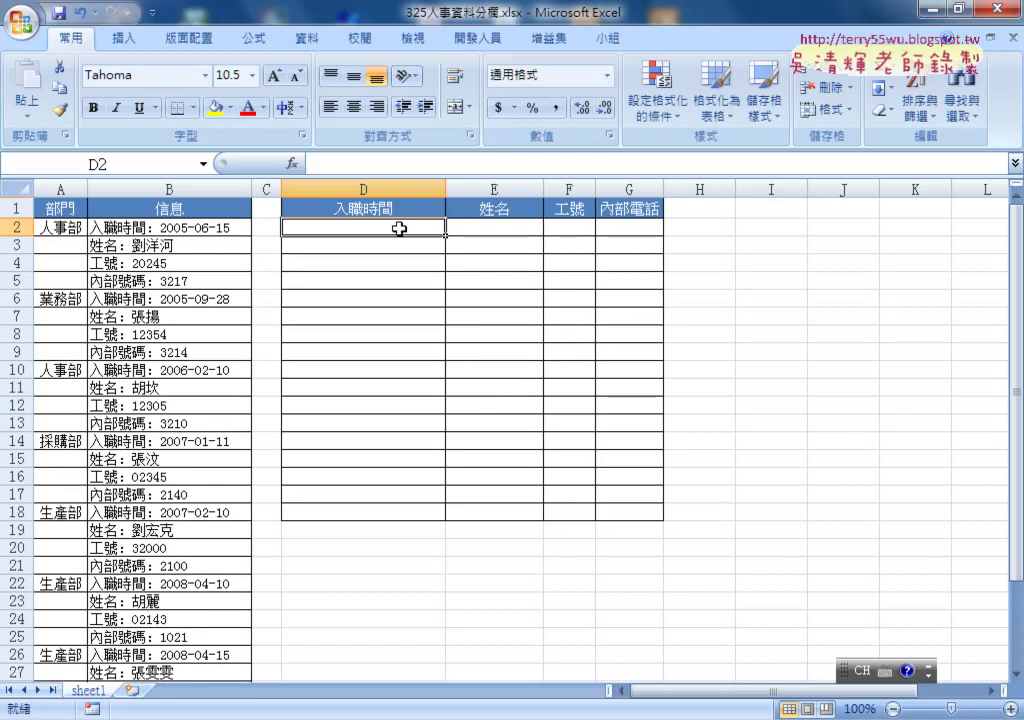
{"action": "left_click", "coordinate": [298, 168]}
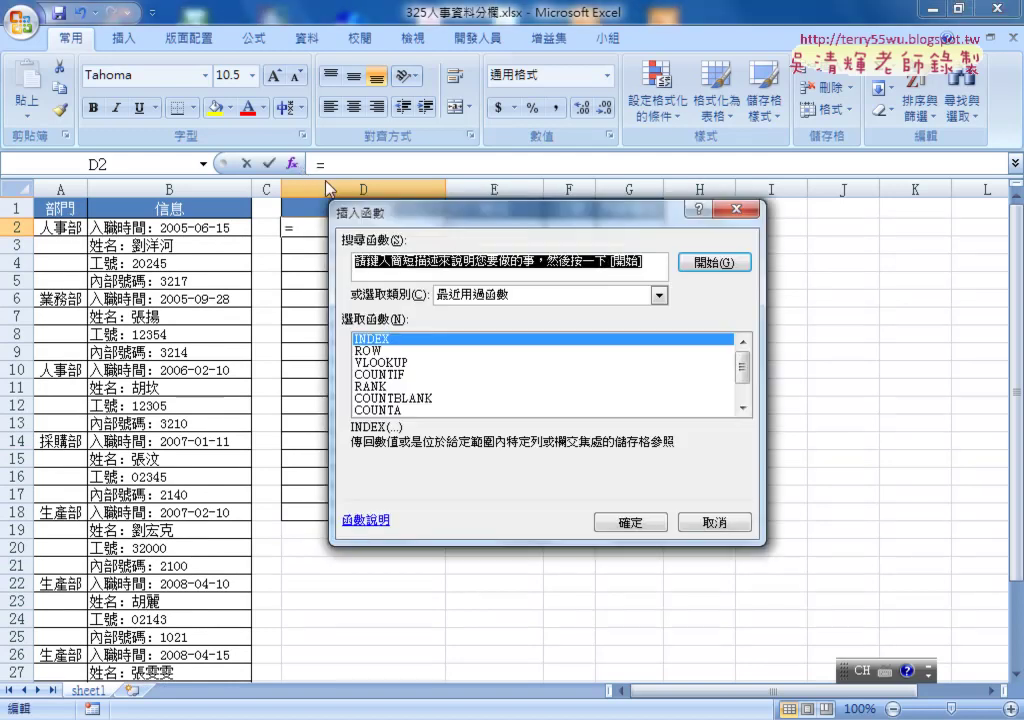
{"action": "left_click", "coordinate": [566, 297]}
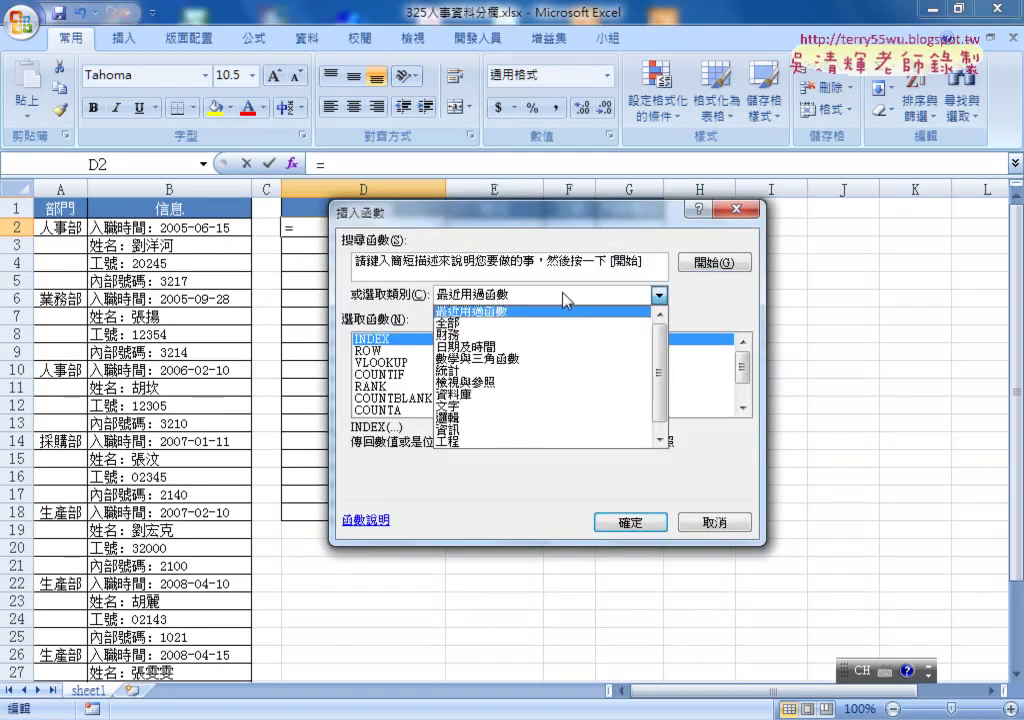
{"action": "left_click", "coordinate": [560, 382]}
{"action": "scroll", "coordinate": [744, 370], "scroll_direction": "down", "scroll_amount": 1}
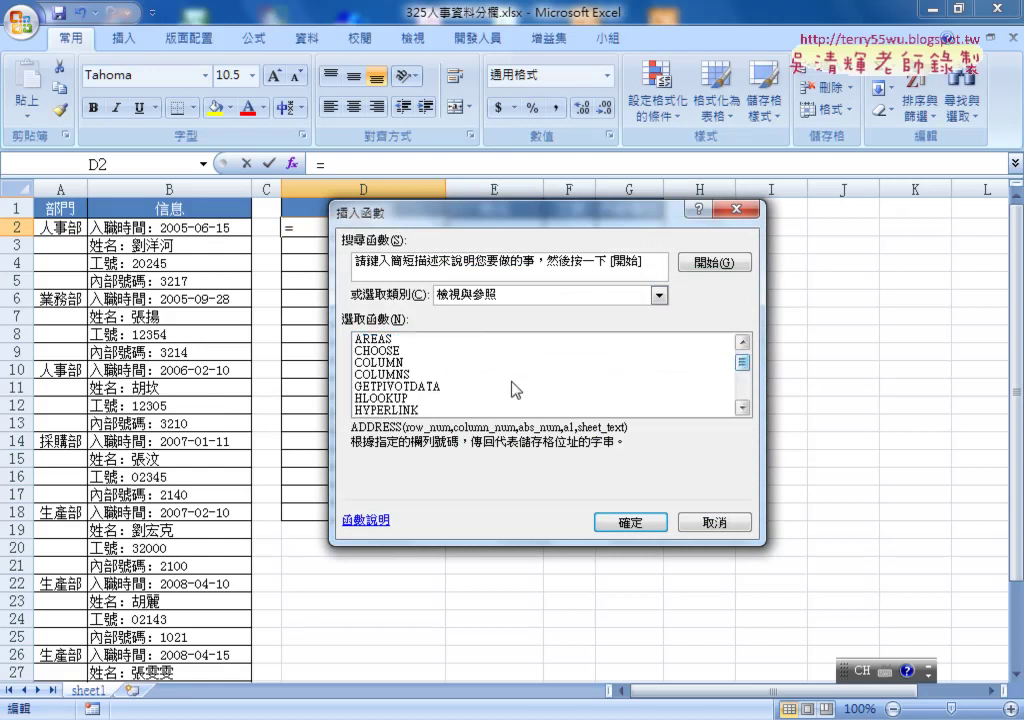
{"action": "left_click", "coordinate": [418, 364]}
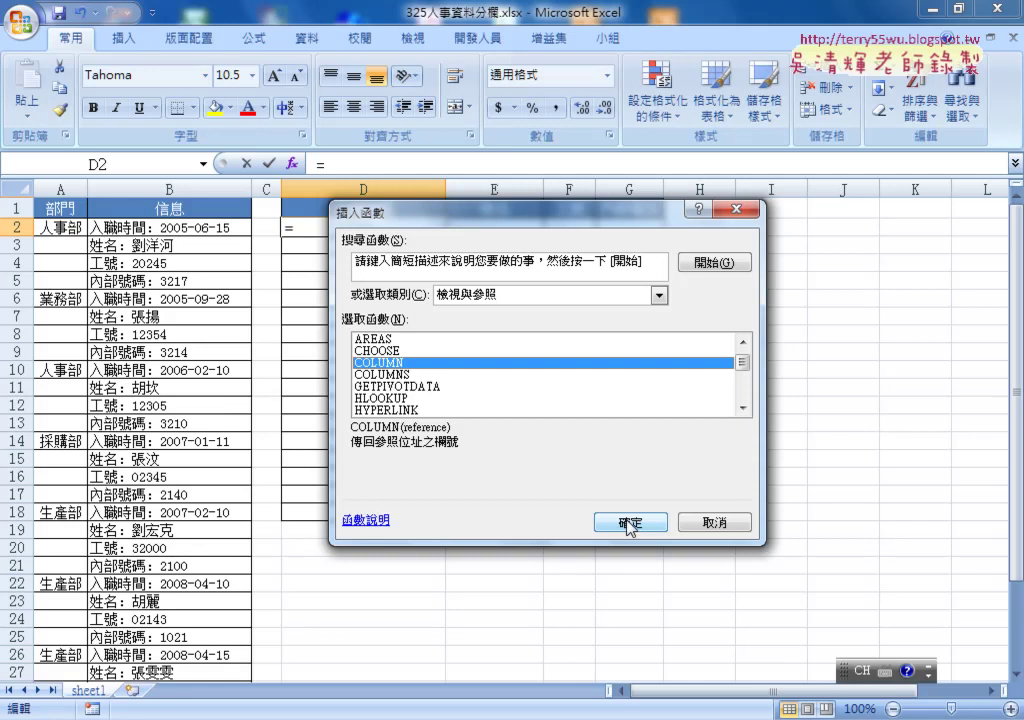
{"action": "left_click", "coordinate": [629, 523]}
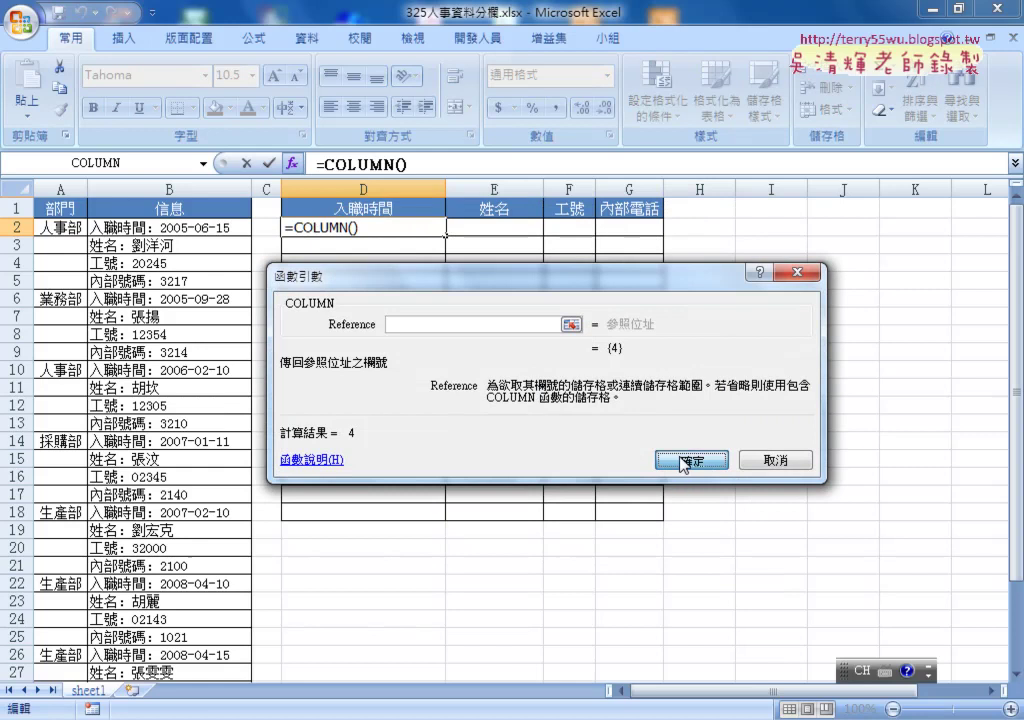
{"action": "left_click", "coordinate": [688, 461]}
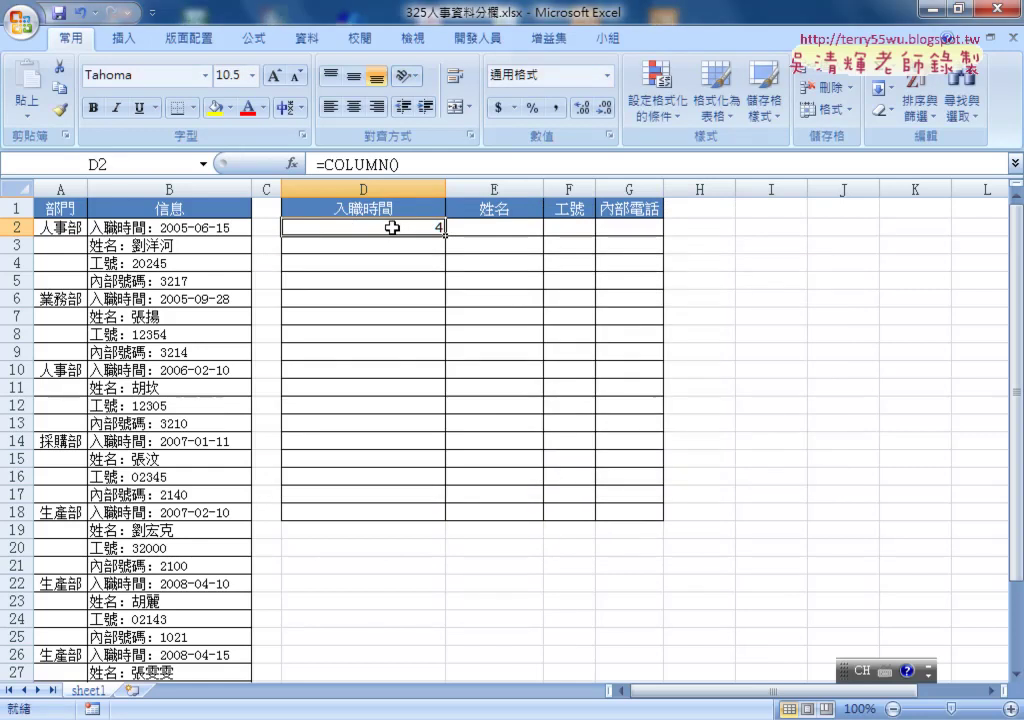
- Fill D2's =COLUMN() formula across to G2, showing 4, 5, 6, 7, and reopen D2 for editing
{"action": "left_click_drag", "start_coordinate": [445, 235], "coordinate": [656, 237]}
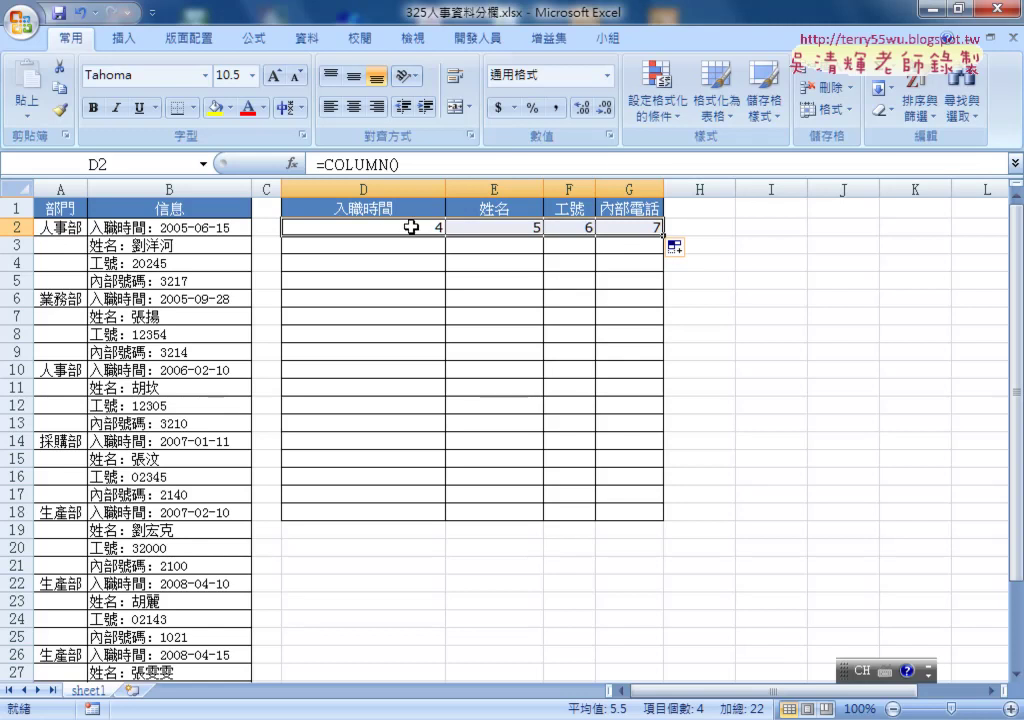
{"action": "left_click", "coordinate": [394, 227]}
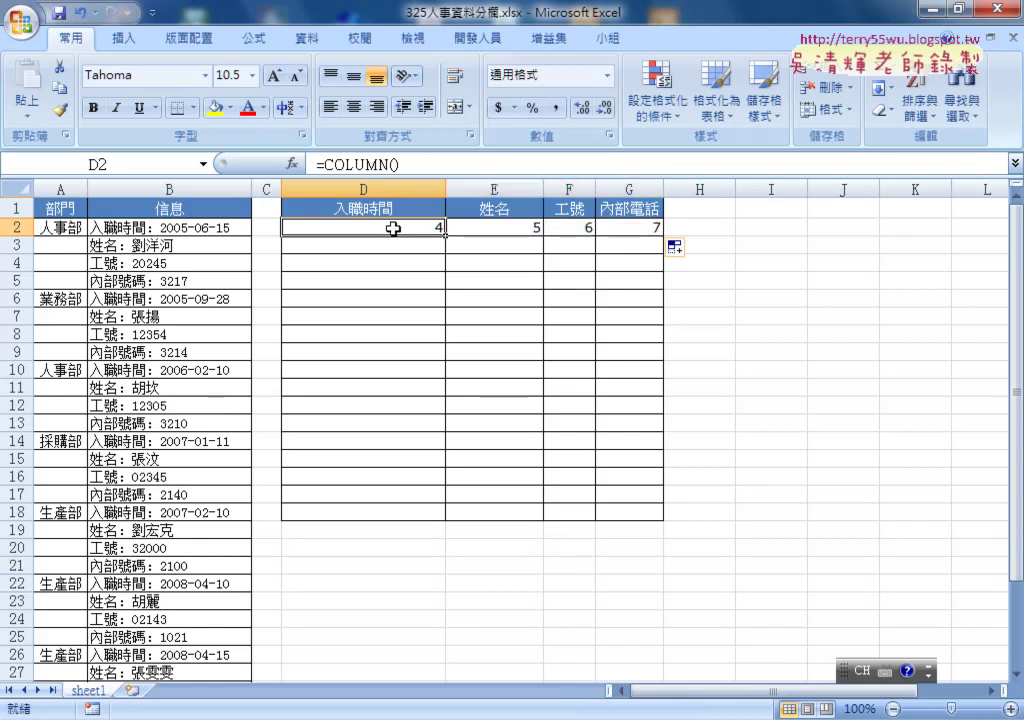
{"action": "left_click", "coordinate": [429, 155]}
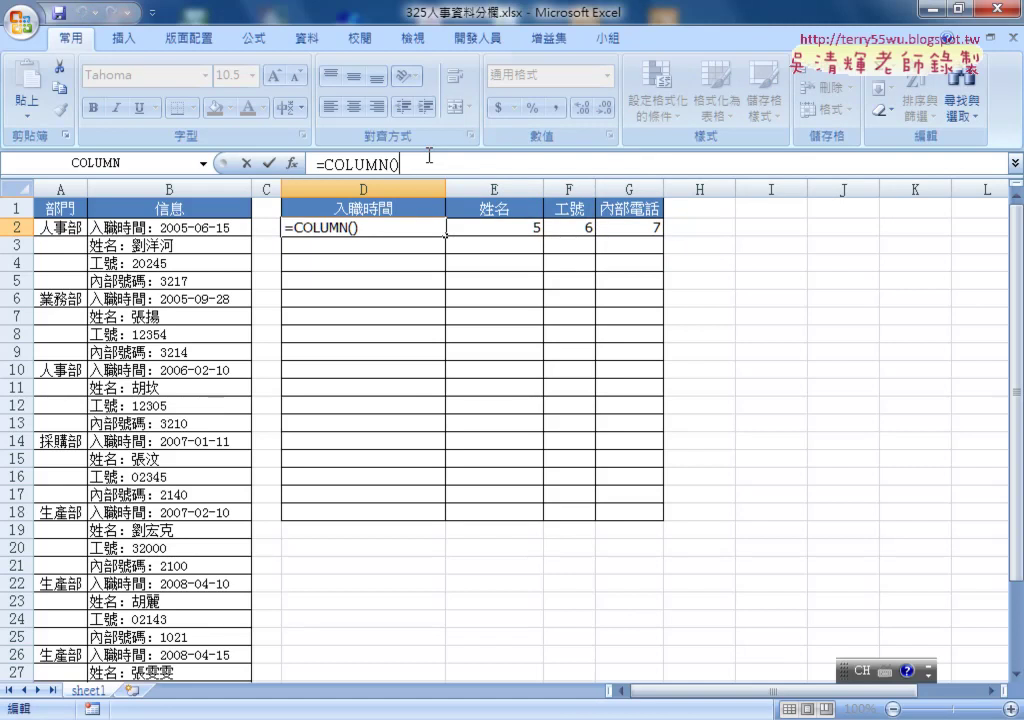
- Change D2 to =COLUMN()-3 and fill it through D2:G9 so each row reads 1, 2, 3, 4
{"action": "type", "text": "-"}
{"action": "type", "text": "3"}
{"action": "left_click", "coordinate": [268, 162]}
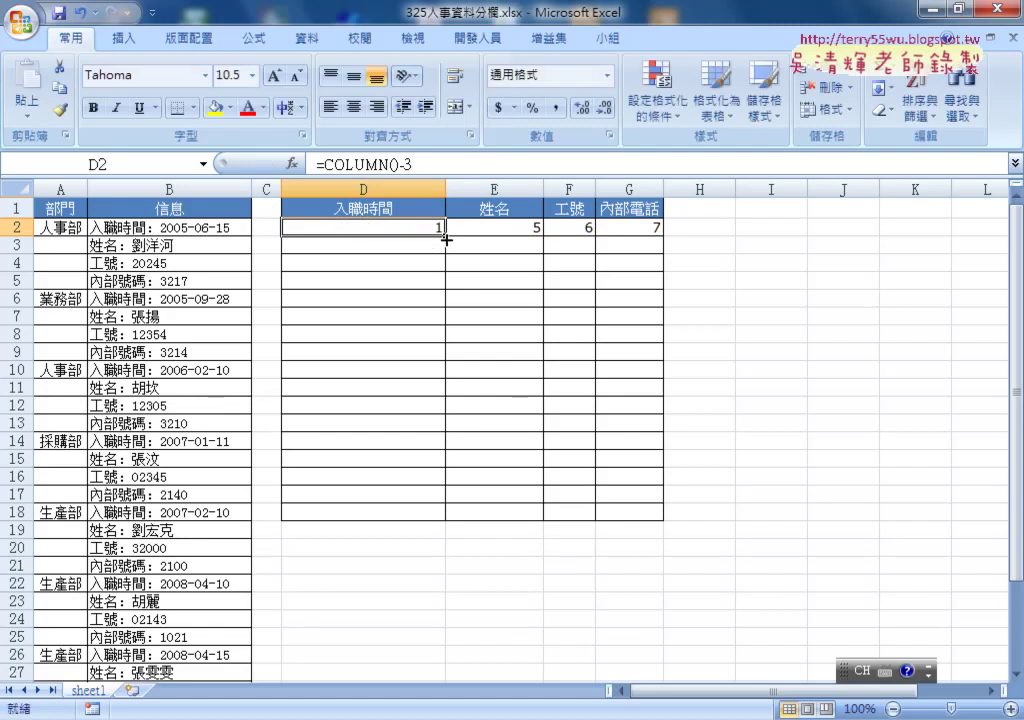
{"action": "mouse_move", "coordinate": [446, 240]}
{"action": "left_mouse_down"}
{"action": "mouse_move", "coordinate": [662, 236]}
{"action": "mouse_move", "coordinate": [656, 354]}
{"action": "left_mouse_up"}
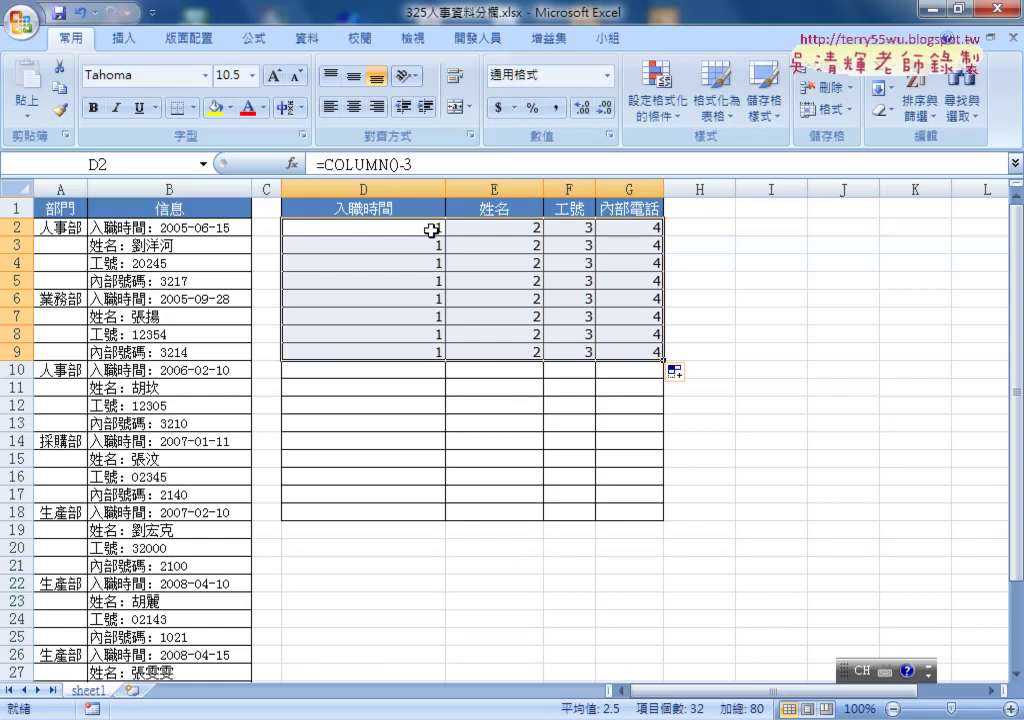
{"action": "mouse_move", "coordinate": [434, 229]}
{"action": "left_mouse_down"}
{"action": "mouse_move", "coordinate": [652, 226]}
{"action": "mouse_move", "coordinate": [441, 229]}
{"action": "left_mouse_up"}
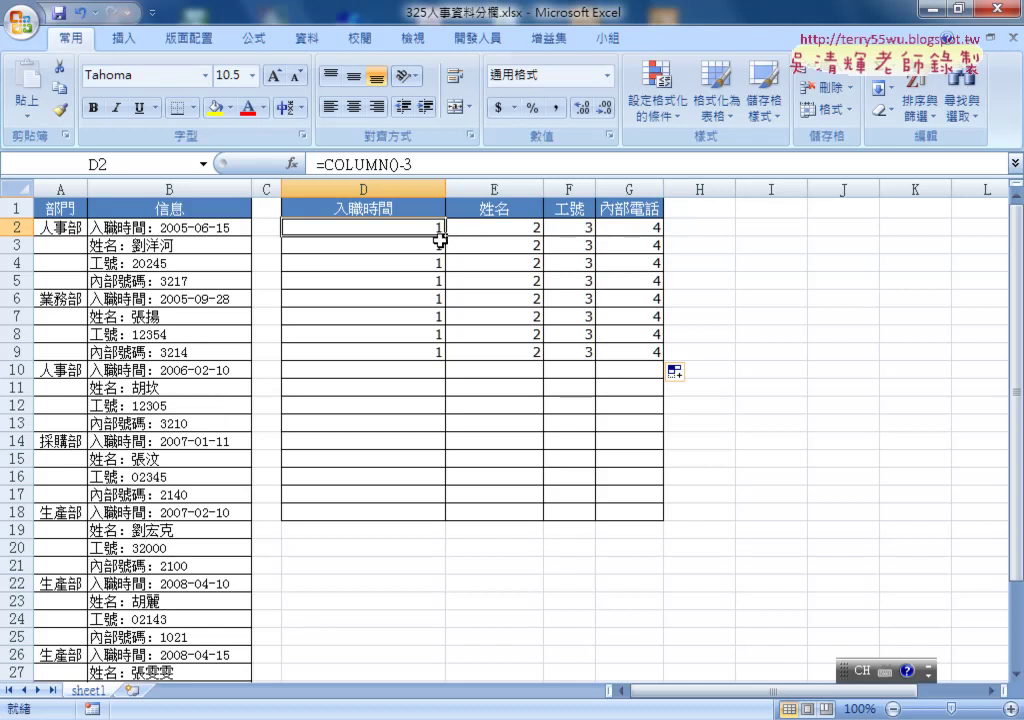
{"action": "left_click_drag", "start_coordinate": [421, 227], "coordinate": [649, 227]}
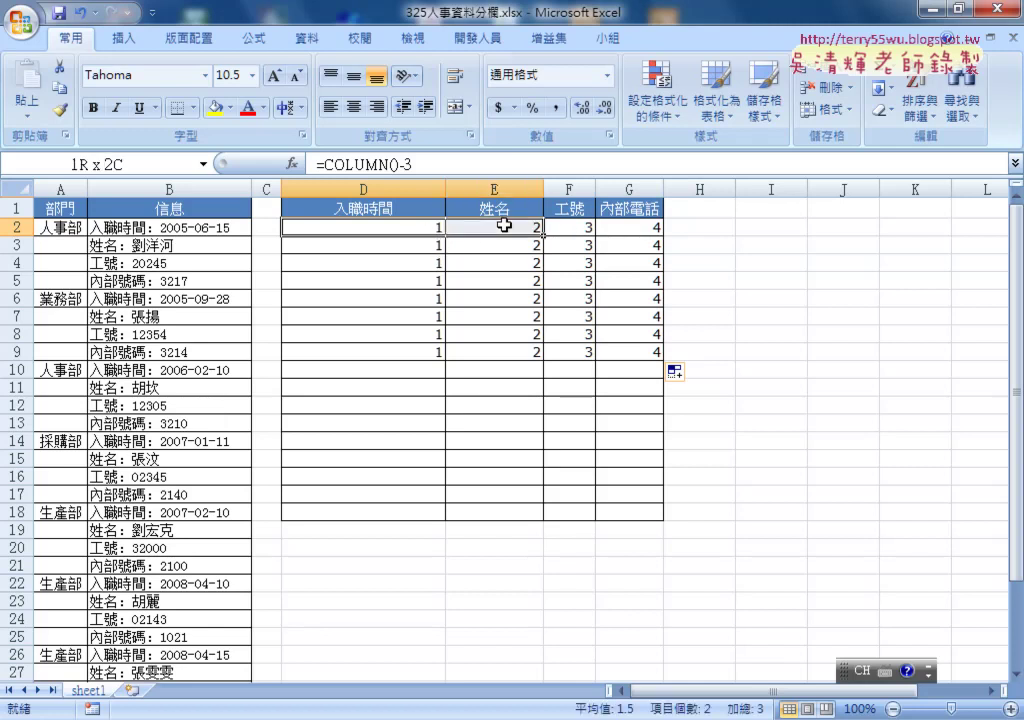
- Compare the formulas in D2, D3, D4 and D5, then reopen D2's formula for editing
{"action": "left_click", "coordinate": [422, 228]}
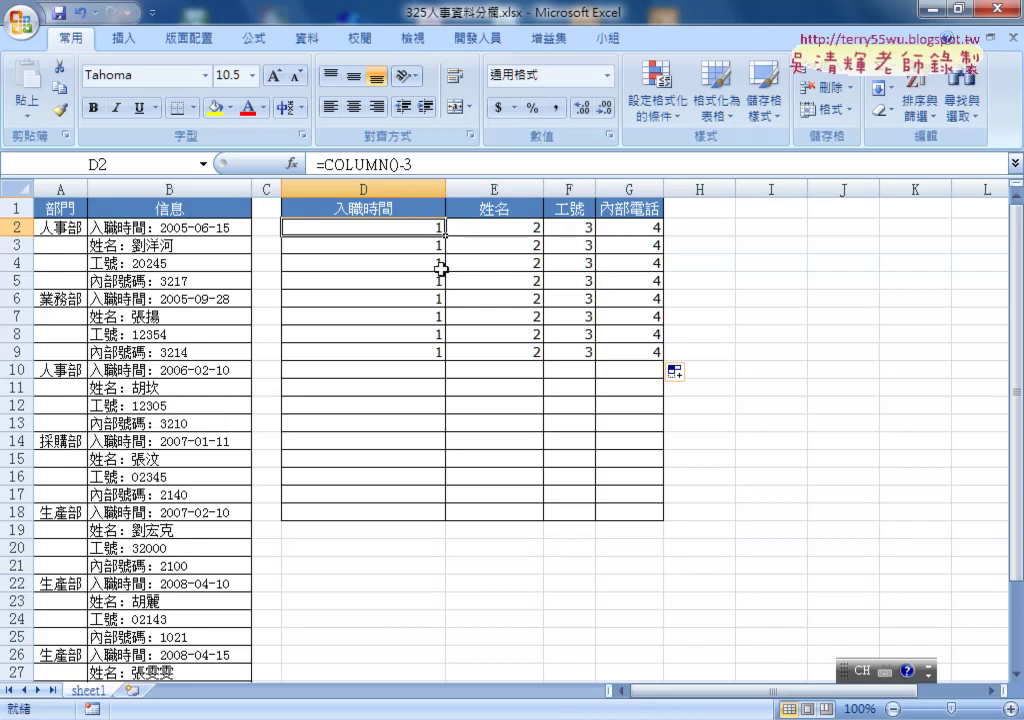
{"action": "left_click", "coordinate": [433, 264]}
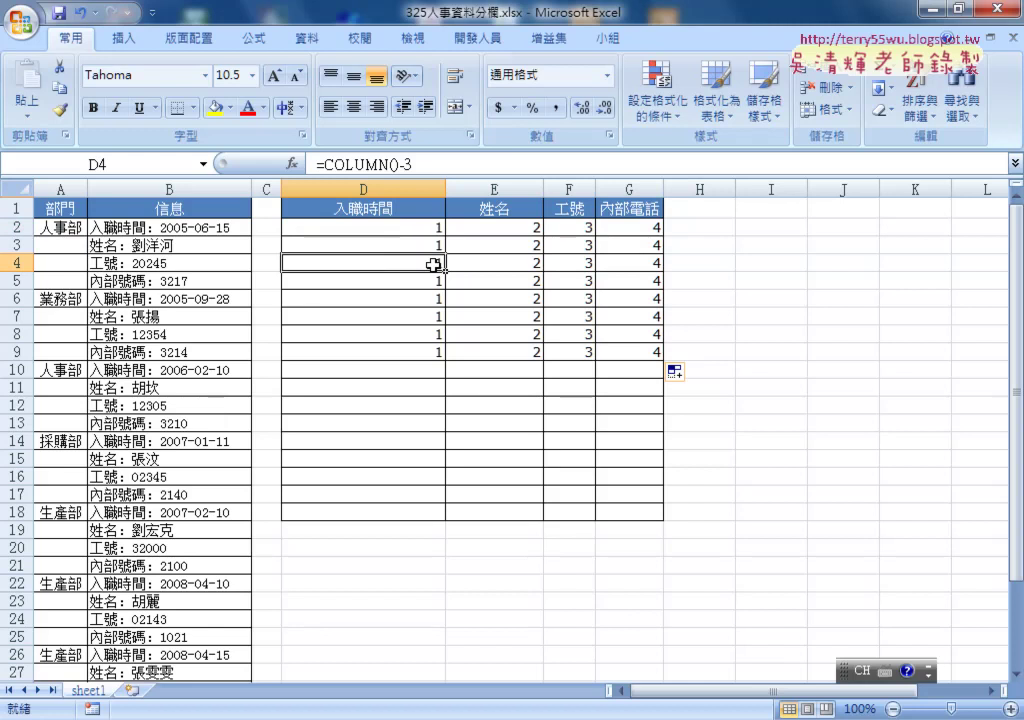
{"action": "left_click", "coordinate": [422, 281]}
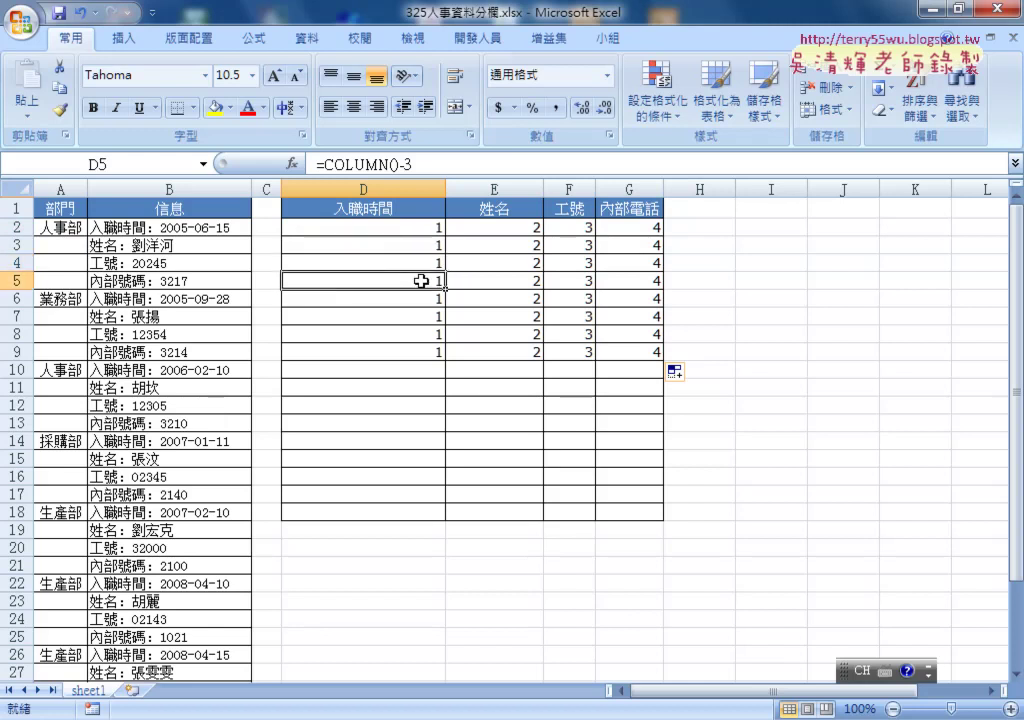
{"action": "left_click", "coordinate": [425, 249]}
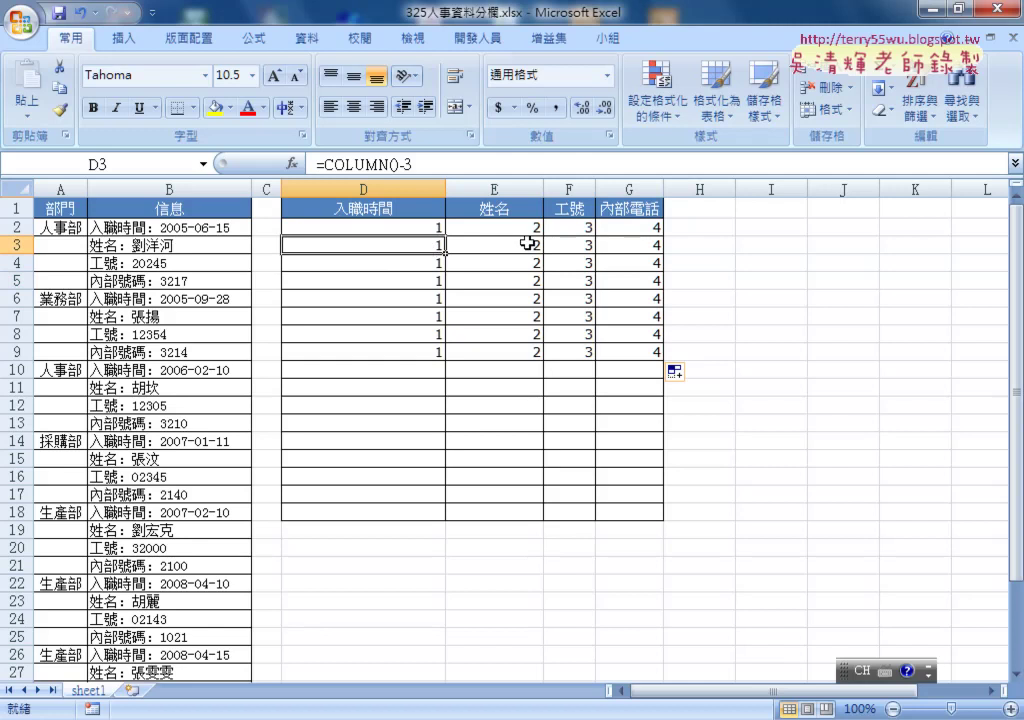
{"action": "left_click", "coordinate": [425, 227]}
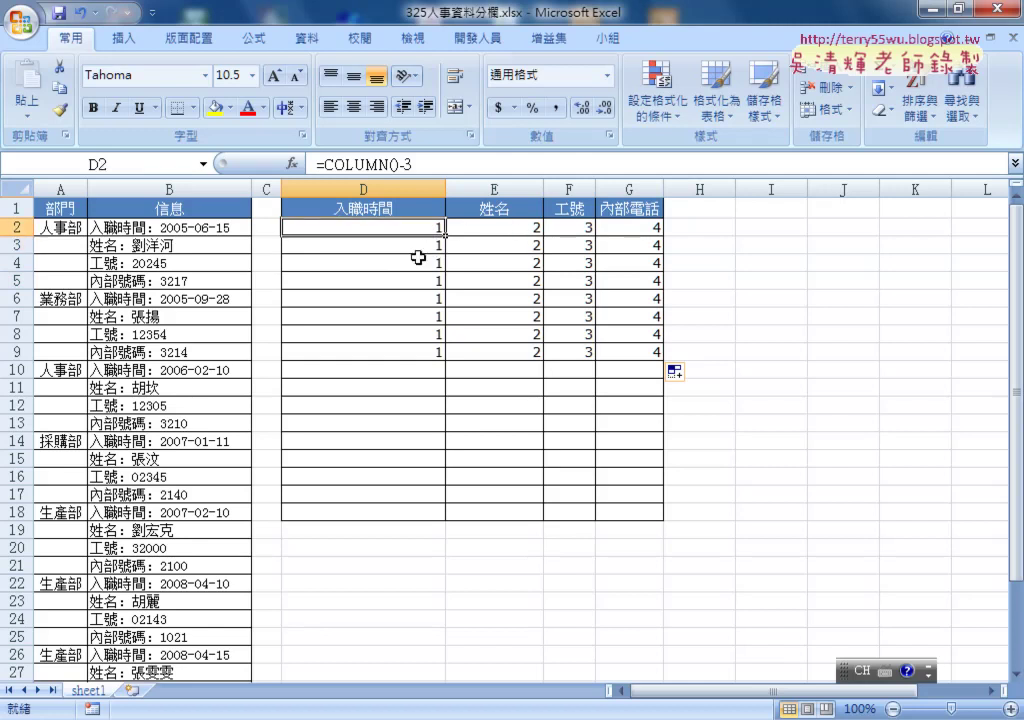
{"action": "left_click", "coordinate": [416, 249]}
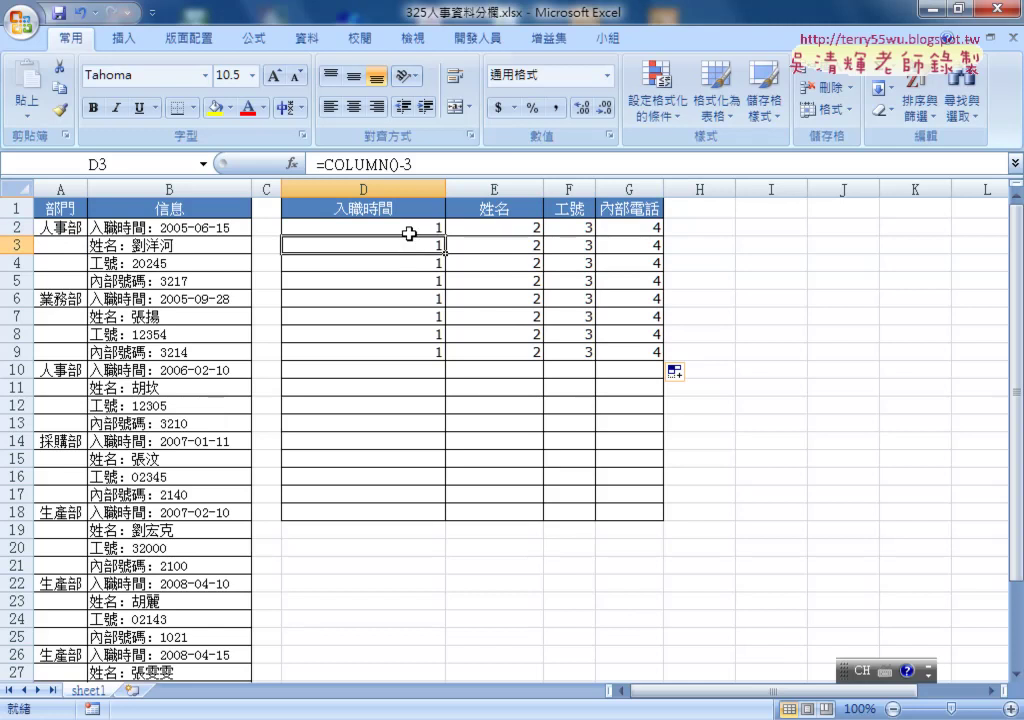
{"action": "left_click", "coordinate": [407, 224]}
{"action": "left_click", "coordinate": [435, 166]}
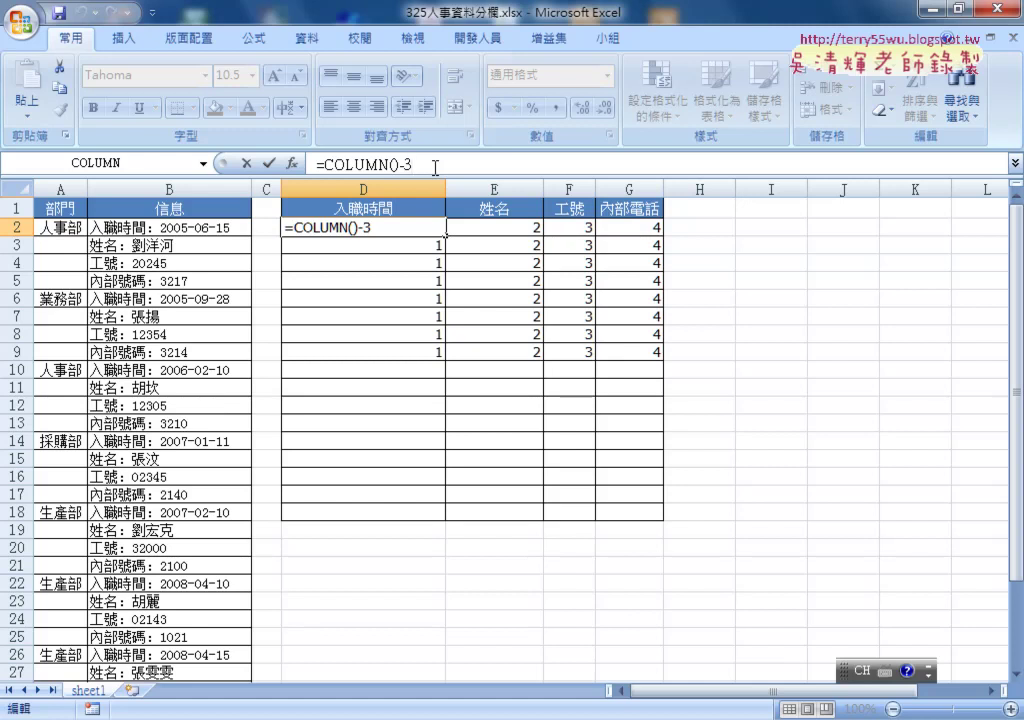
- Extend D2's formula to =COLUMN()-3+(ROW()-2)*4 and confirm it
{"action": "type", "text": "+"}
{"action": "type", "text": "row"}
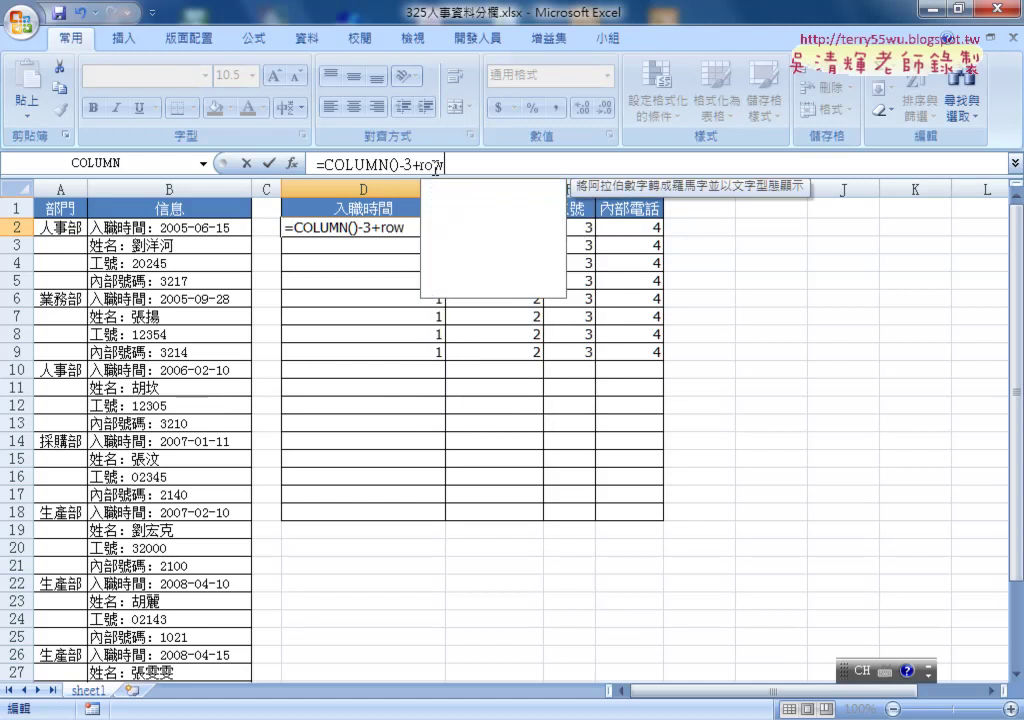
{"action": "type", "text": "()"}
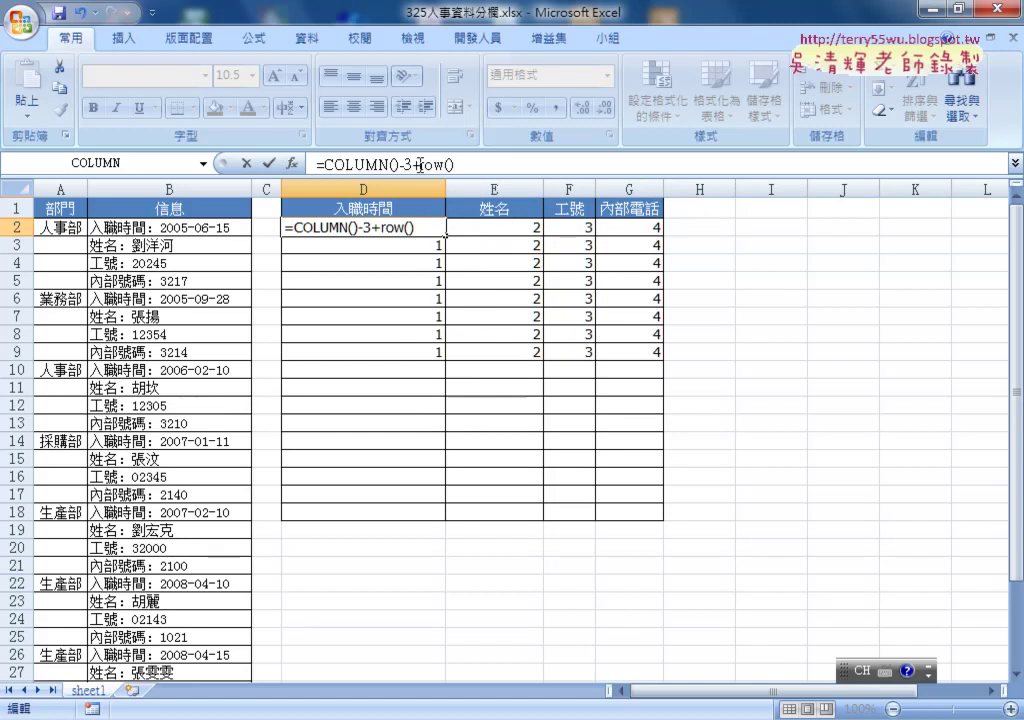
{"action": "left_click_drag", "start_coordinate": [420, 166], "coordinate": [456, 166]}
{"action": "left_click", "coordinate": [484, 168]}
{"action": "type", "text": "-"}
{"action": "type", "text": "2"}
{"action": "type", "text": "("}
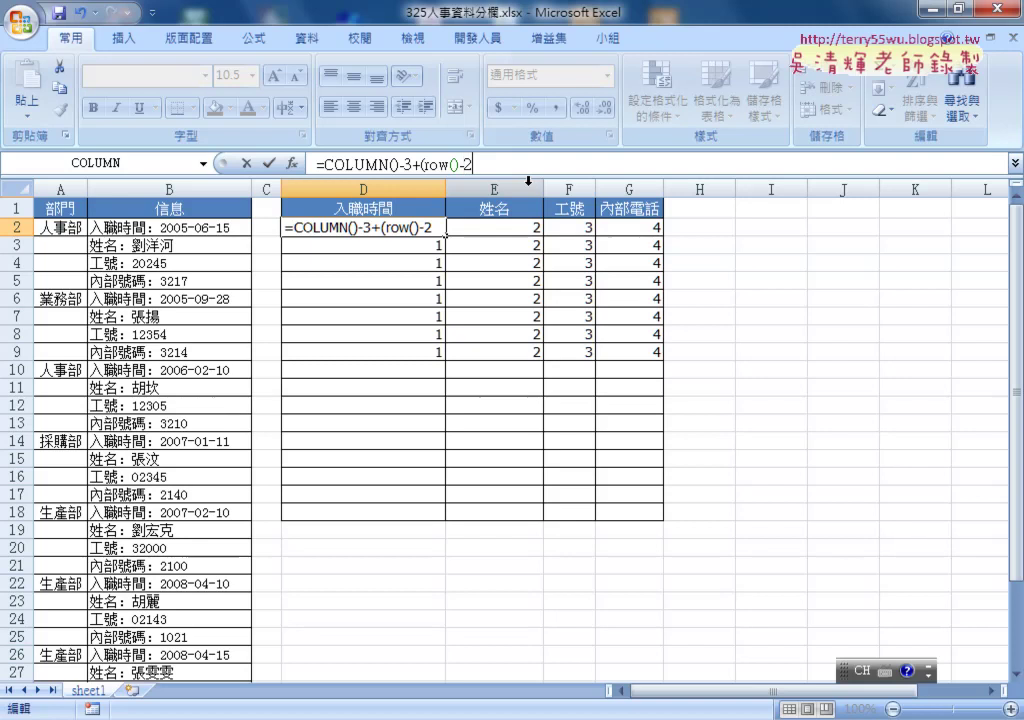
{"action": "type", "text": ")"}
{"action": "type", "text": "*"}
{"action": "type", "text": "4"}
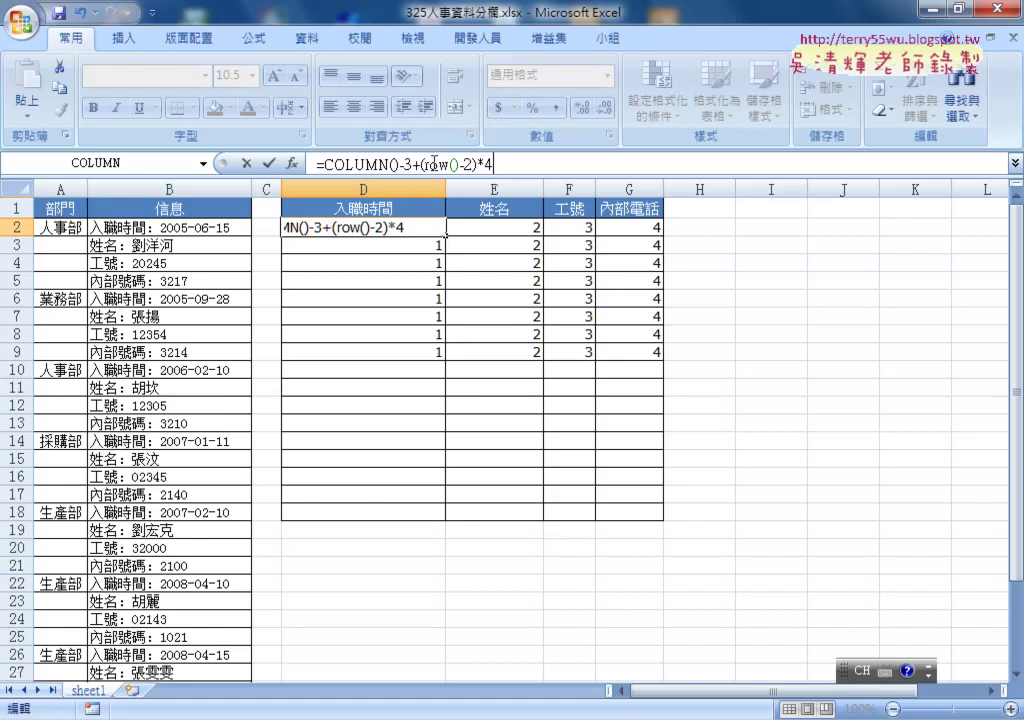
{"action": "left_click_drag", "start_coordinate": [424, 163], "coordinate": [474, 163]}
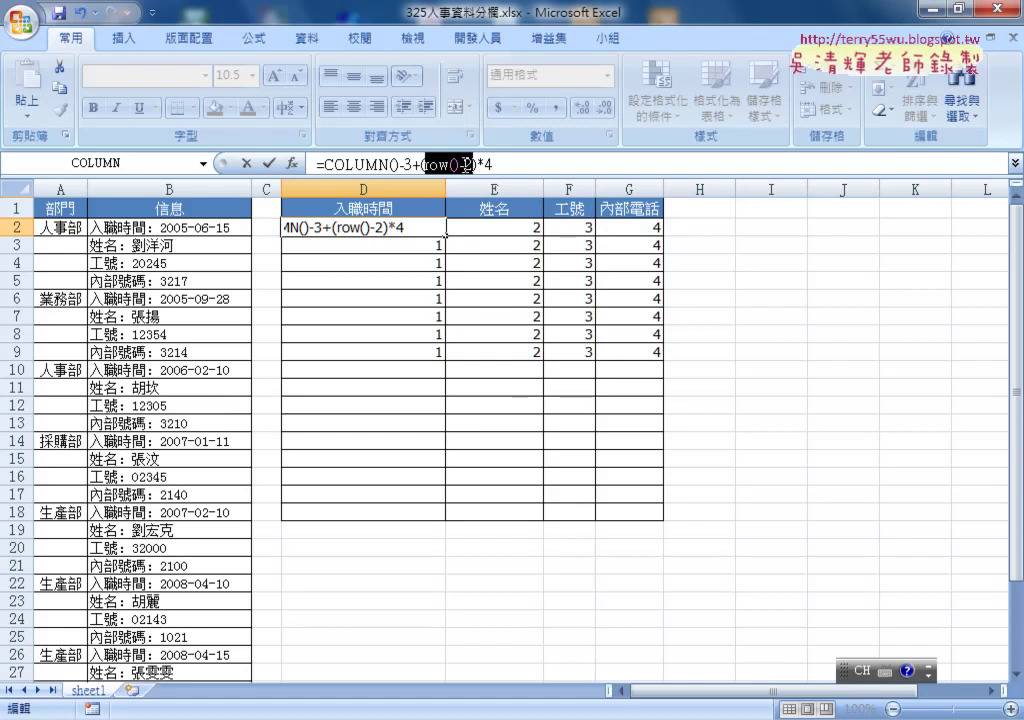
{"action": "left_click", "coordinate": [267, 163]}
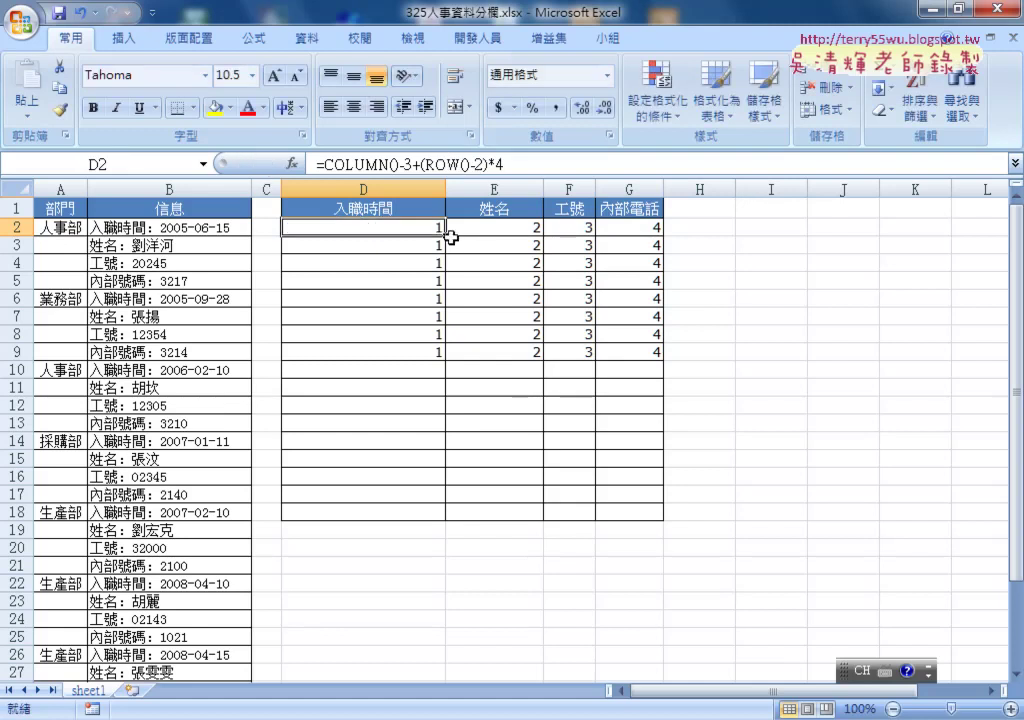
- Copy the new formula through D2:G9 so the block numbers 1 to 32, then select D2
{"action": "mouse_move", "coordinate": [445, 235]}
{"action": "left_mouse_down"}
{"action": "mouse_move", "coordinate": [664, 236]}
{"action": "mouse_move", "coordinate": [664, 360]}
{"action": "left_mouse_up"}
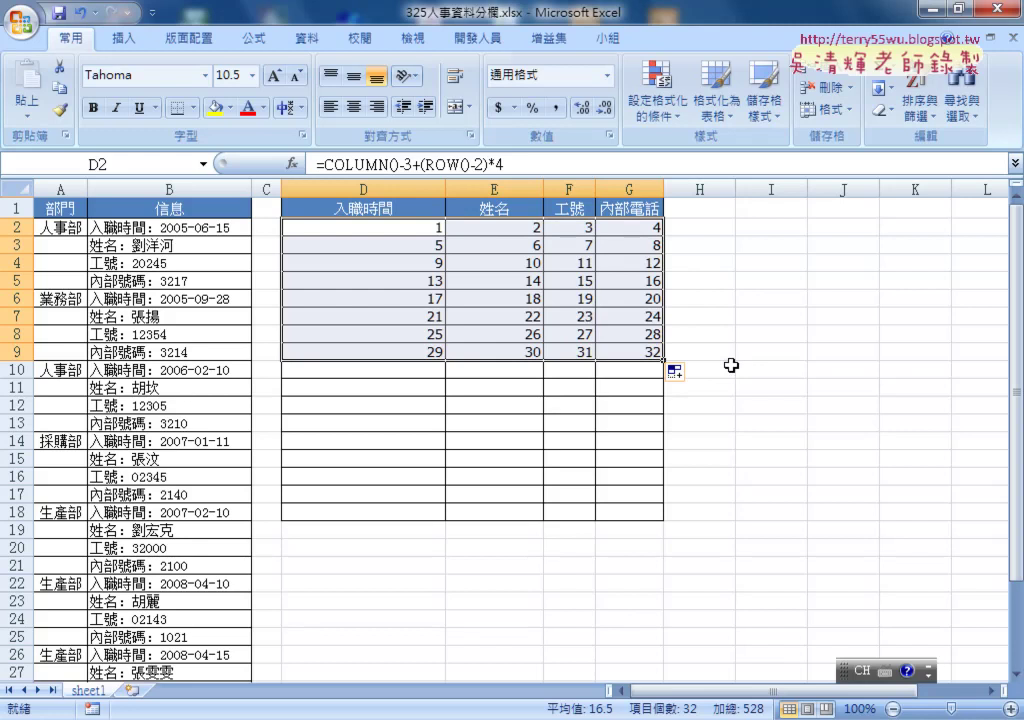
{"action": "left_click", "coordinate": [434, 228]}
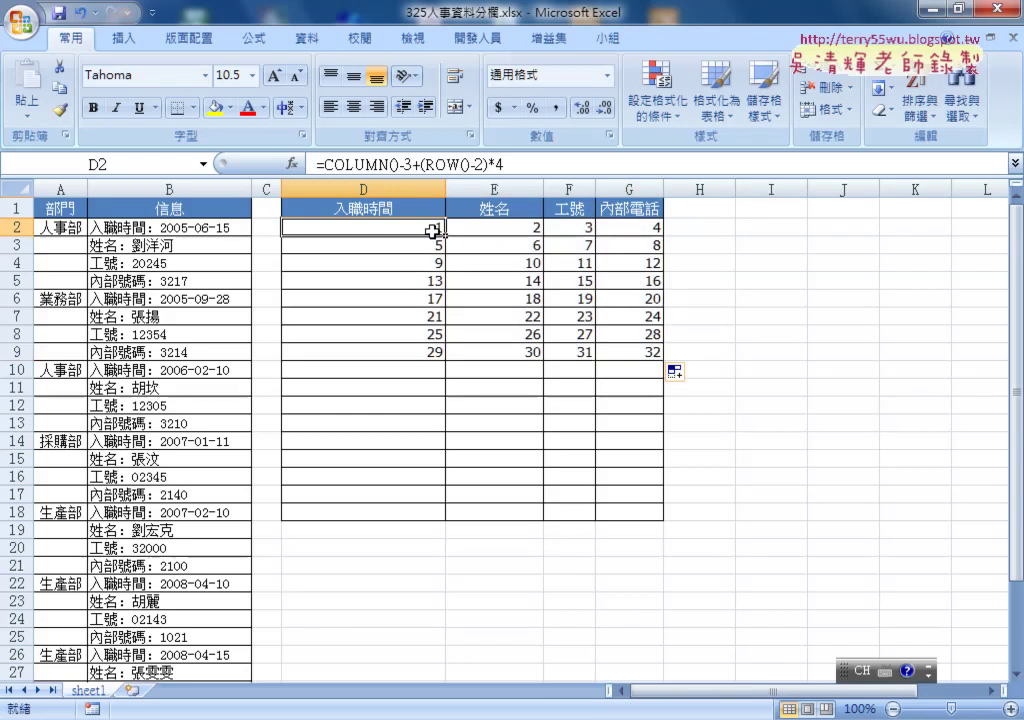
- Change D2's formula to =COLUMN()-2+(ROW()-2)*4 and refill D2:G9, now numbering 2 to 33
{"action": "left_click", "coordinate": [409, 164]}
{"action": "double_click", "coordinate": [409, 164]}
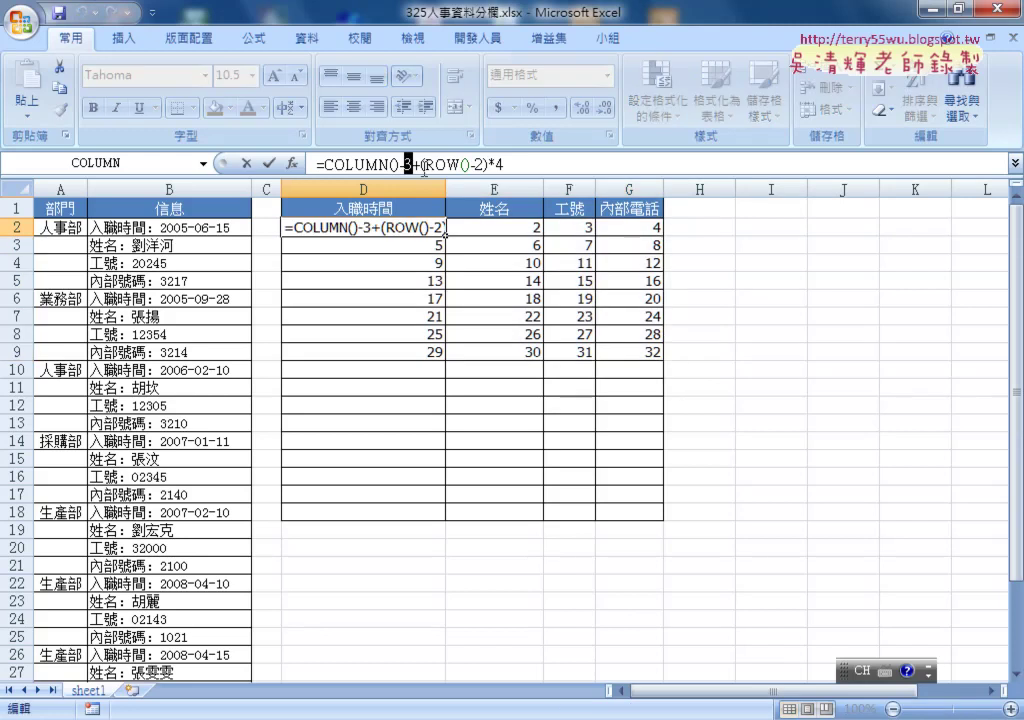
{"action": "type", "text": "2"}
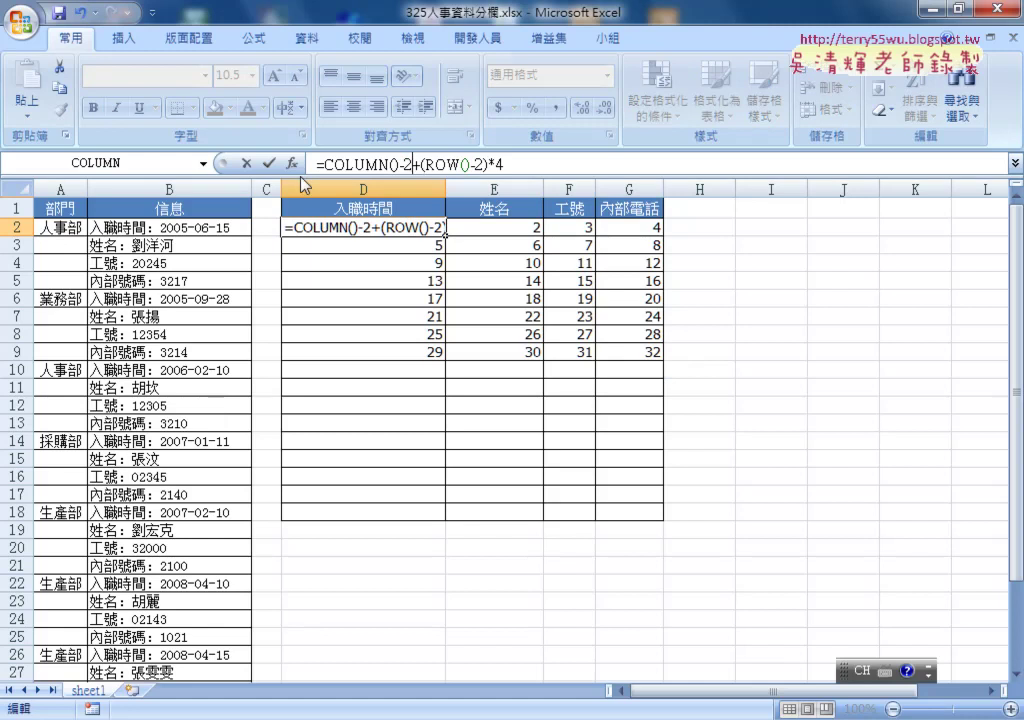
{"action": "left_click", "coordinate": [264, 163]}
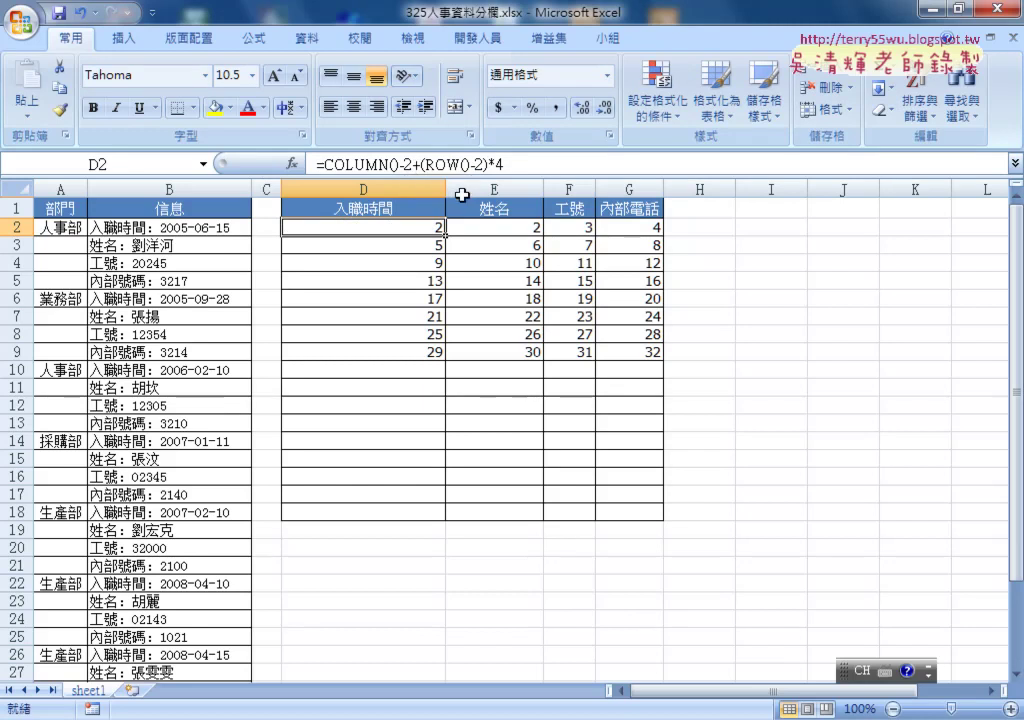
{"action": "mouse_move", "coordinate": [445, 234]}
{"action": "left_mouse_down"}
{"action": "mouse_move", "coordinate": [665, 236]}
{"action": "mouse_move", "coordinate": [665, 360]}
{"action": "left_mouse_up"}
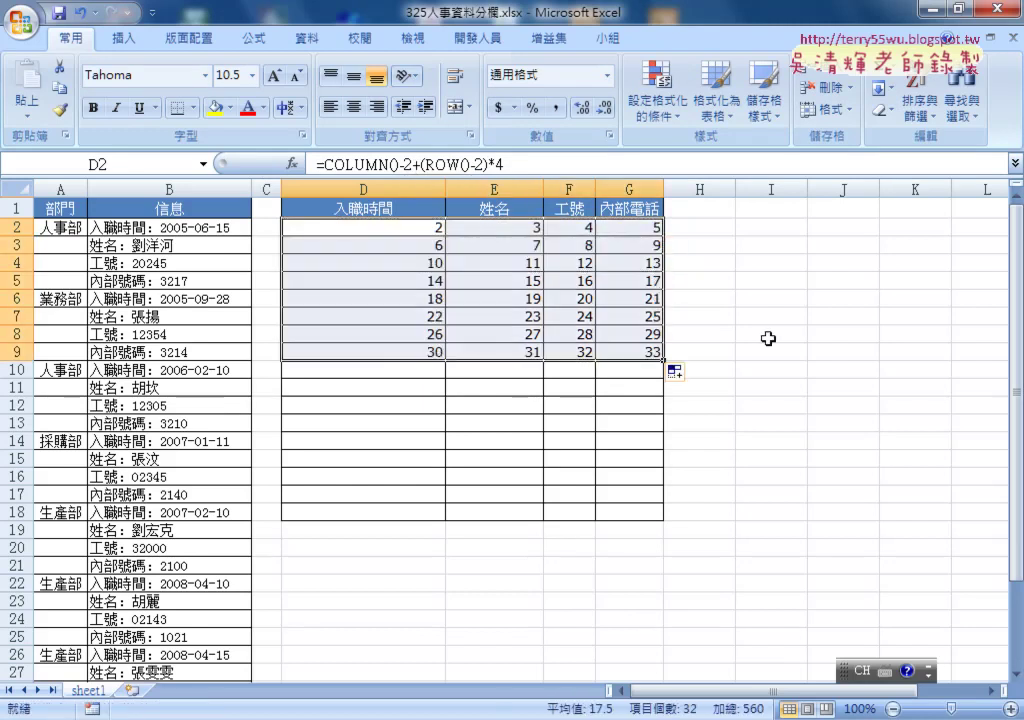